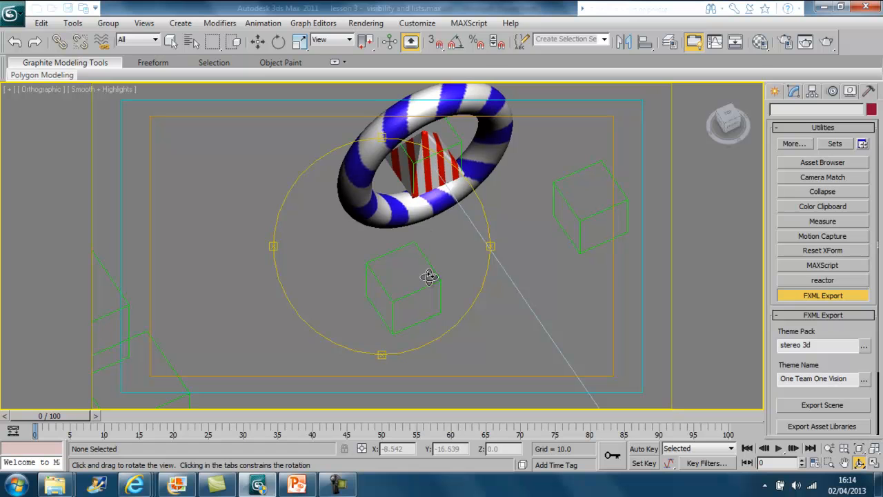
Step: Inspect the green helper boxes by selecting the pyramid position helpers and the torus helpers in turn
right_click(457, 142)
left_click(457, 142)
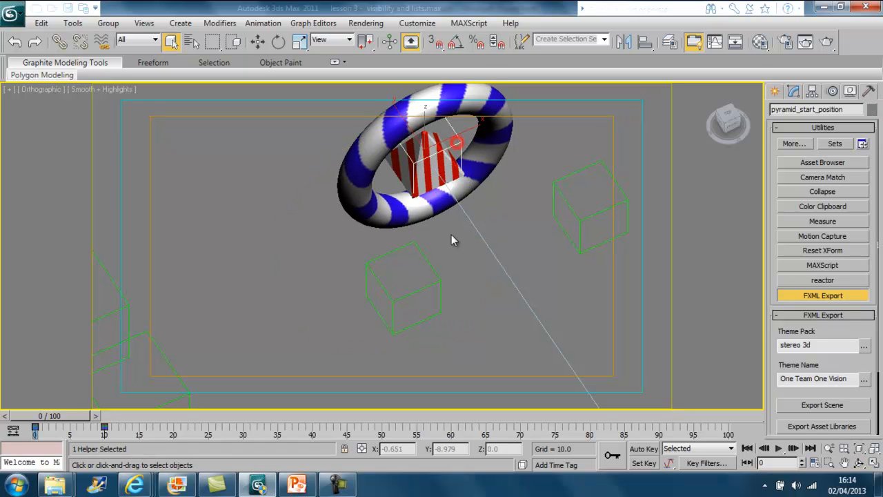
left_click(431, 265)
left_click(577, 219)
middle_click_drag(386, 270, 348, 186)
middle_click_drag(476, 187, 481, 159)
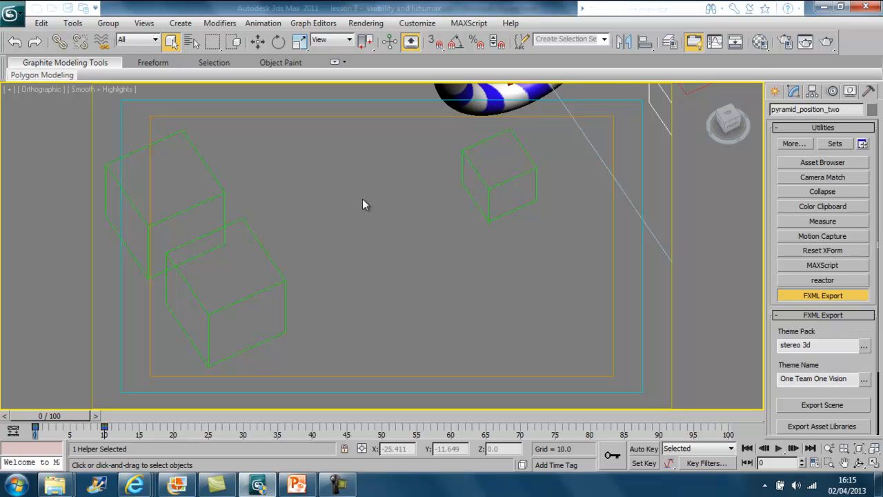
left_click(321, 235)
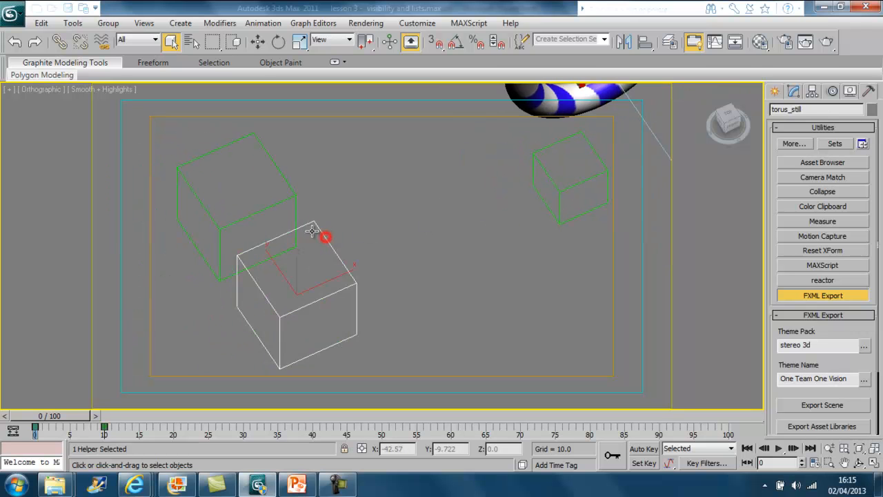
left_click(289, 197)
left_click(324, 236)
Step: Locate the two pyramid visibility boxes and select the faded pyramid_vis_off box to identify it
scroll(375, 218, "down", 5)
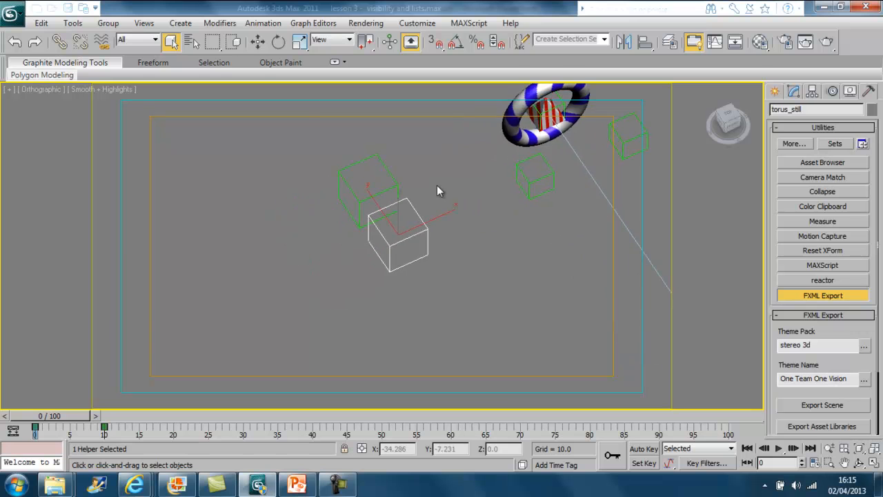
scroll(437, 185, "down", 2)
middle_click_drag(432, 203, 495, 166)
mouse_move(354, 211)
middle_mouse_down()
mouse_move(423, 179)
mouse_move(357, 178)
middle_mouse_up()
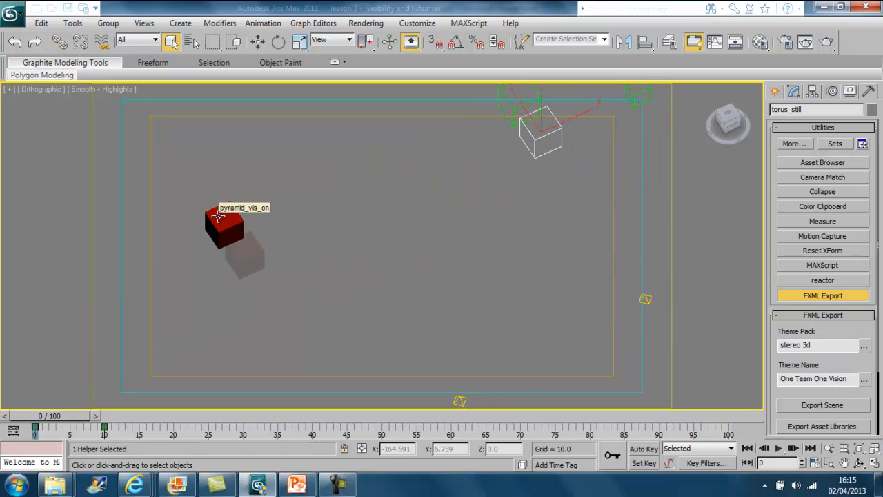
left_click(245, 255)
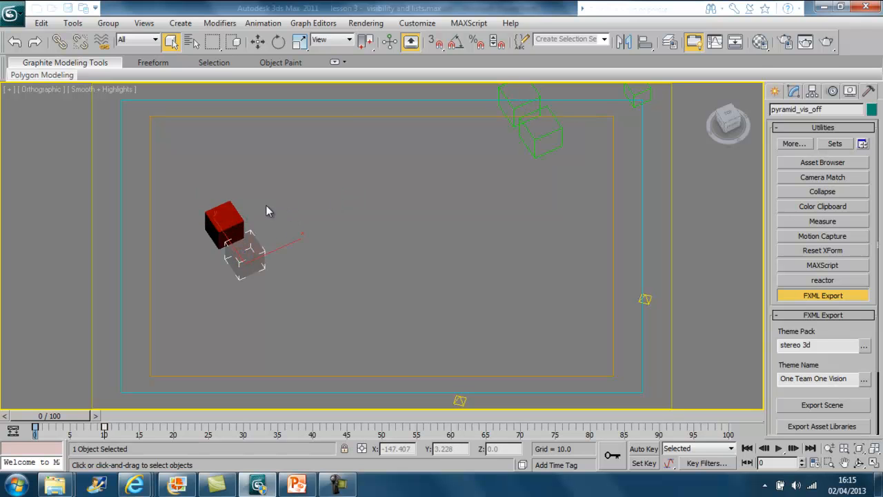
middle_click_drag(263, 211, 422, 246)
scroll(211, 185, "up", 2)
Step: Select the red pyramid_vis_on box and run the script that opens User Defined Properties
left_click(322, 222)
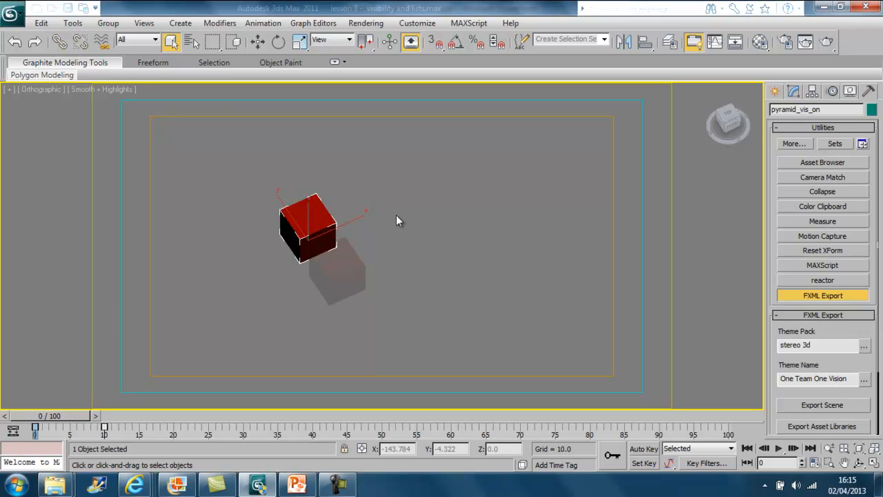
middle_click_drag(511, 169, 496, 169)
left_click(479, 22)
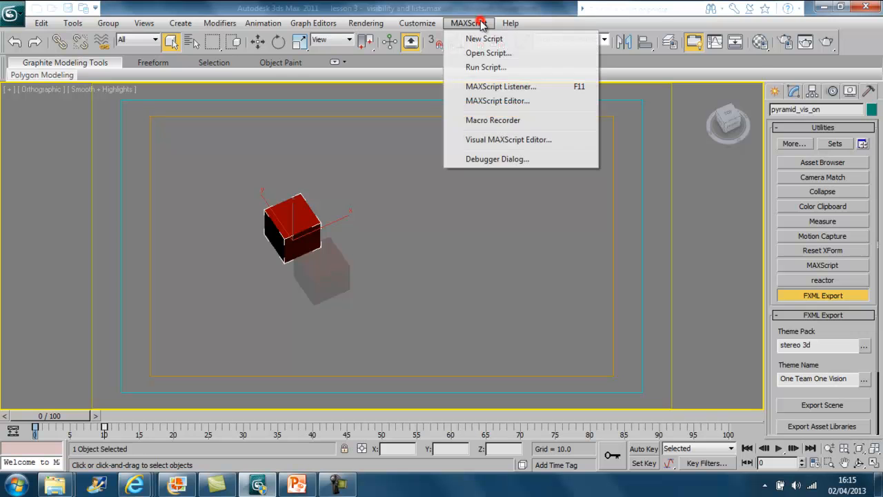
left_click(494, 68)
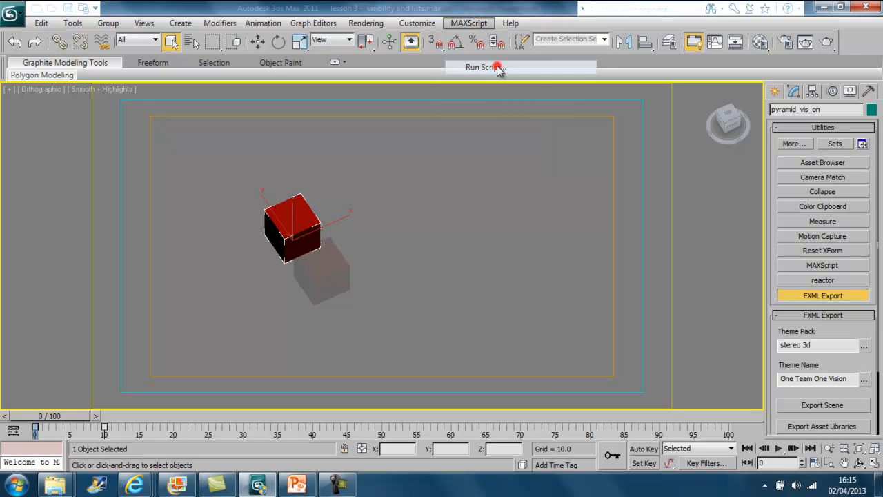
double_click(30, 102)
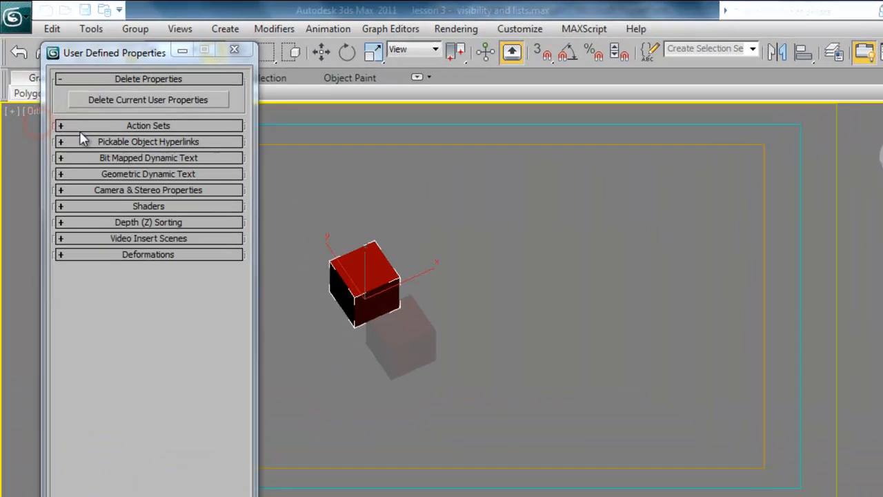
Step: Expand Action Sets in User Defined Properties and read the current action set properties of pyramid_vis_on
left_click_drag(153, 54, 117, 38)
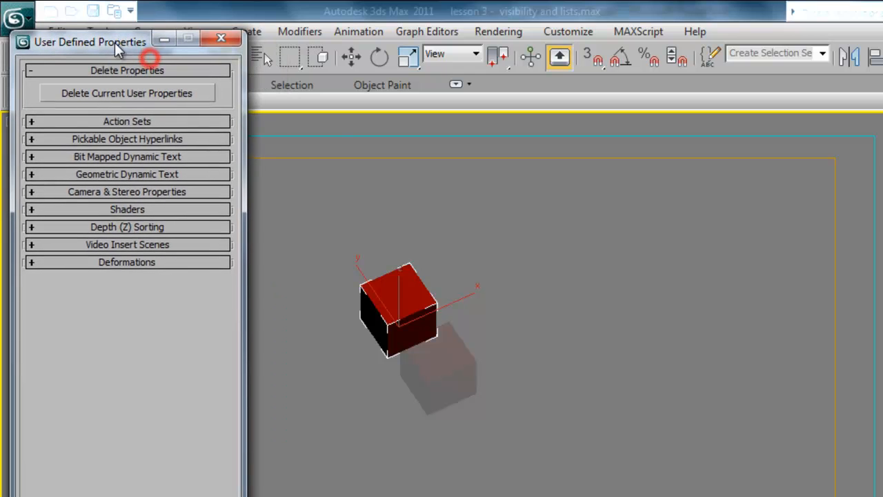
left_click(121, 122)
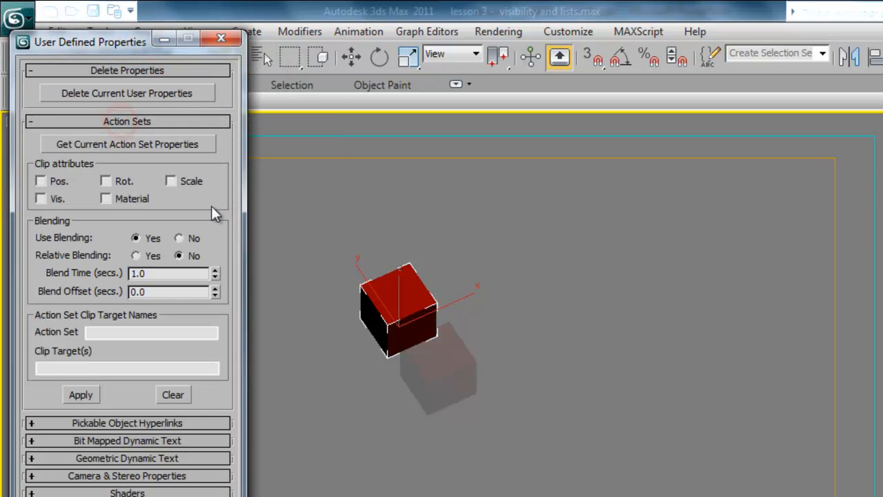
left_click_drag(109, 43, 131, 35)
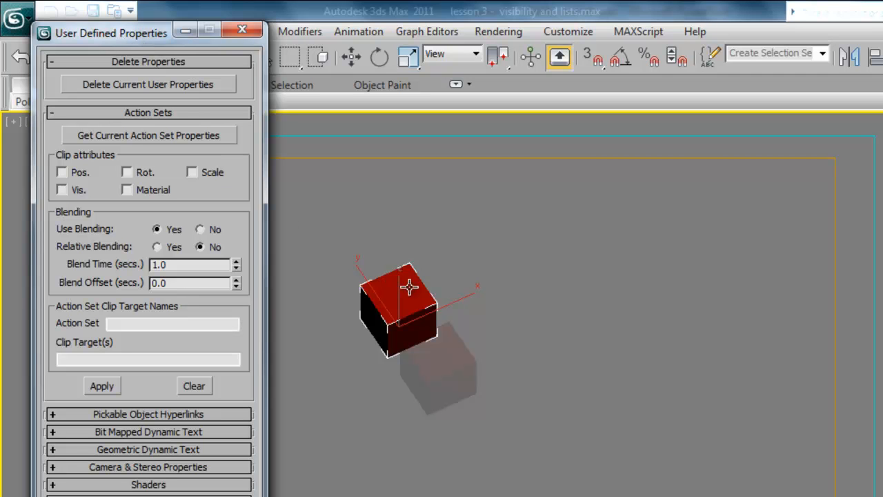
left_click(149, 136)
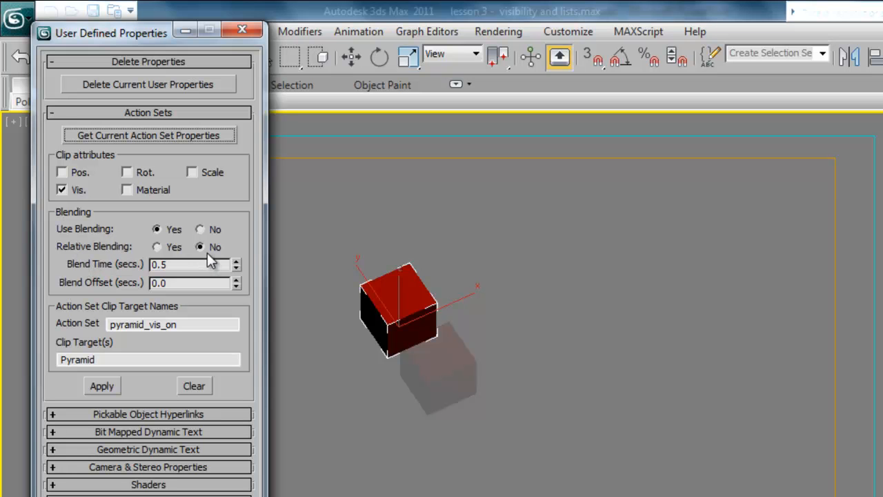
left_click(174, 265)
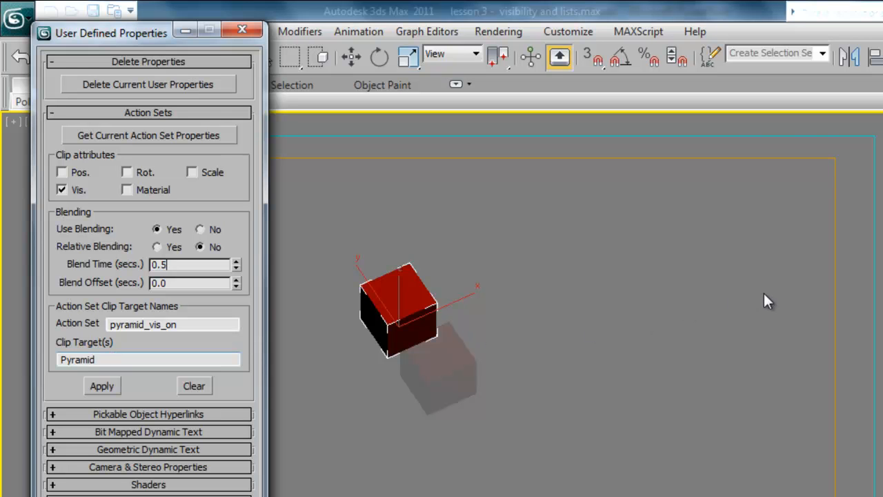
Step: Examine the striped pyramid inside the torus and read the current action set properties of the faded pyramid_vis_off box
middle_click_drag(783, 285, 495, 431)
scroll(612, 250, "up", 5)
middle_click_drag(752, 171, 594, 331)
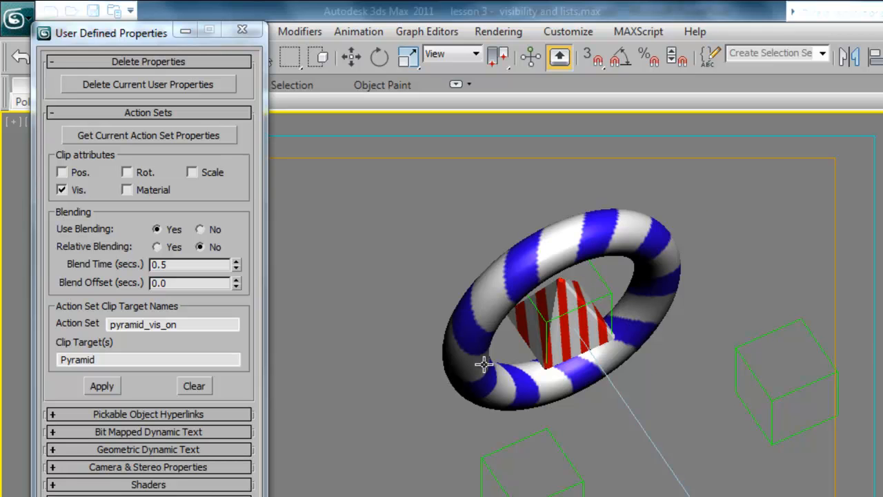
scroll(481, 358, "up", 10)
scroll(607, 304, "down", 8)
scroll(511, 359, "up", 3)
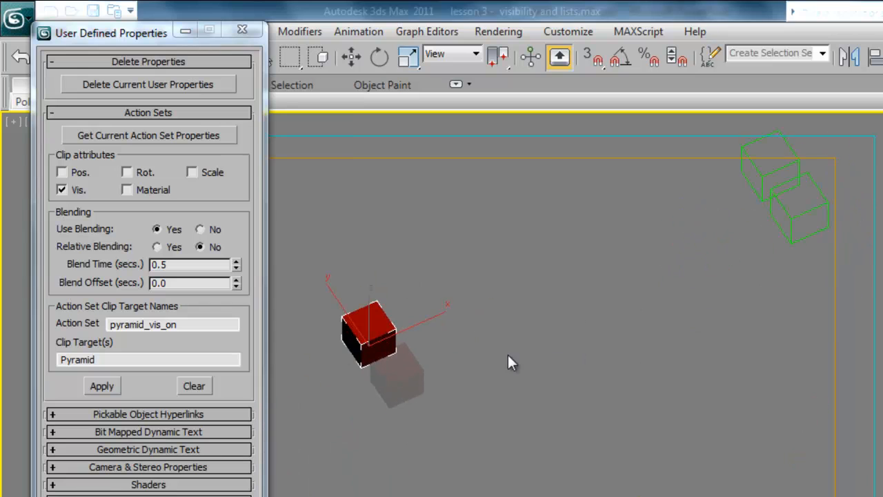
left_click(413, 369)
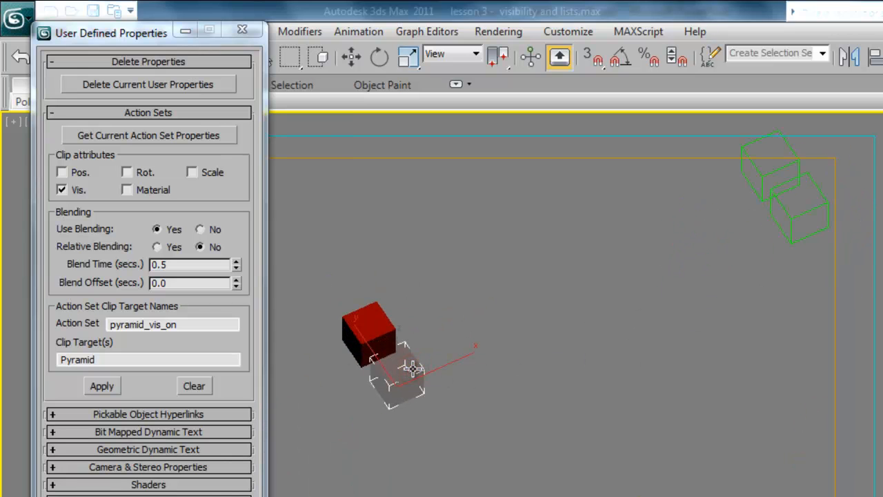
left_click(91, 135)
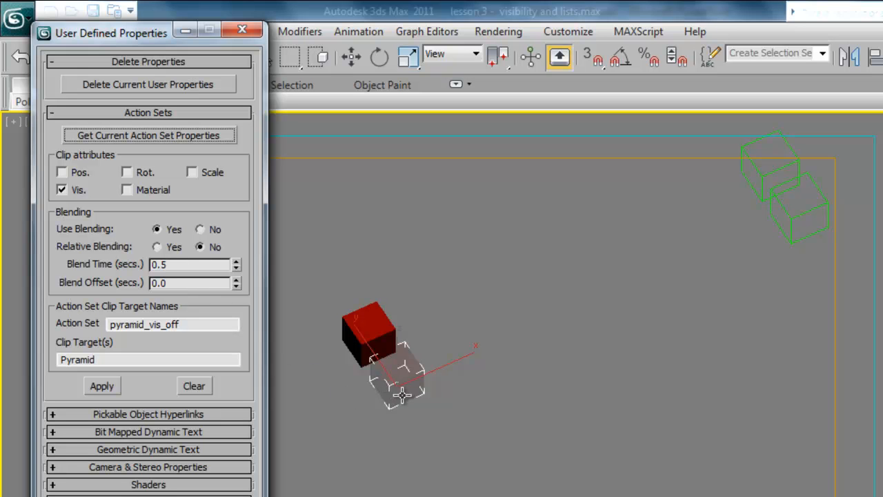
Step: Open the mini curve editor and examine the visibility track keys of pyramid_vis_off between frames 0 and 10
left_click_drag(156, 42, 121, 221)
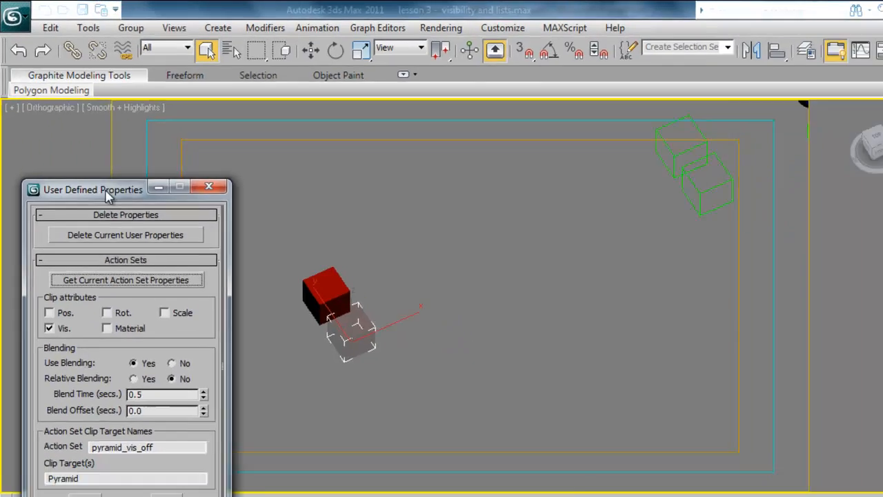
left_click_drag(106, 191, 104, 34)
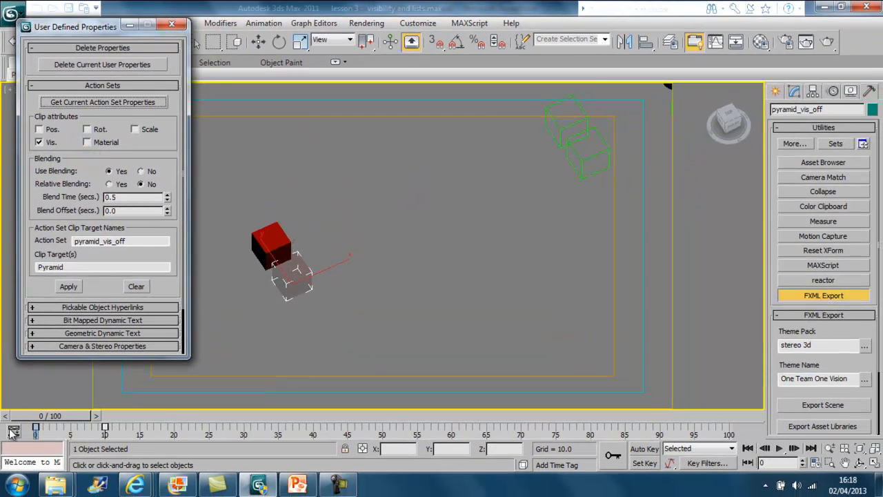
left_click(9, 429)
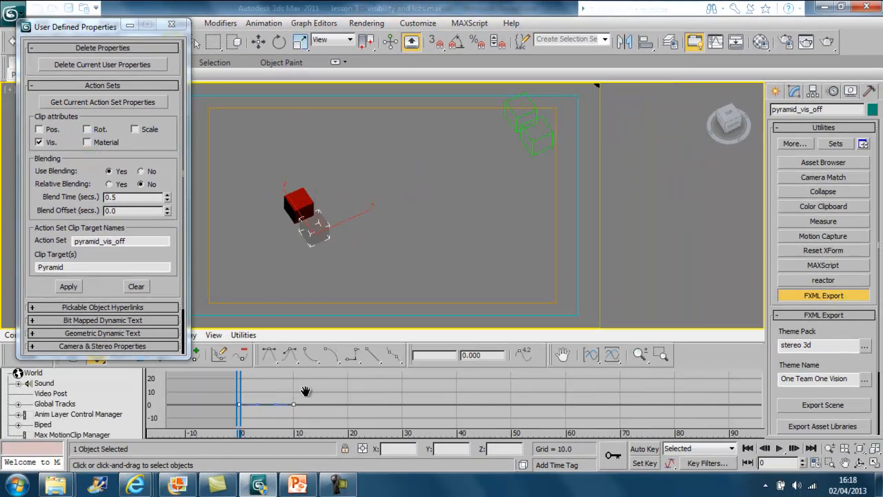
scroll(124, 398, "down", 5)
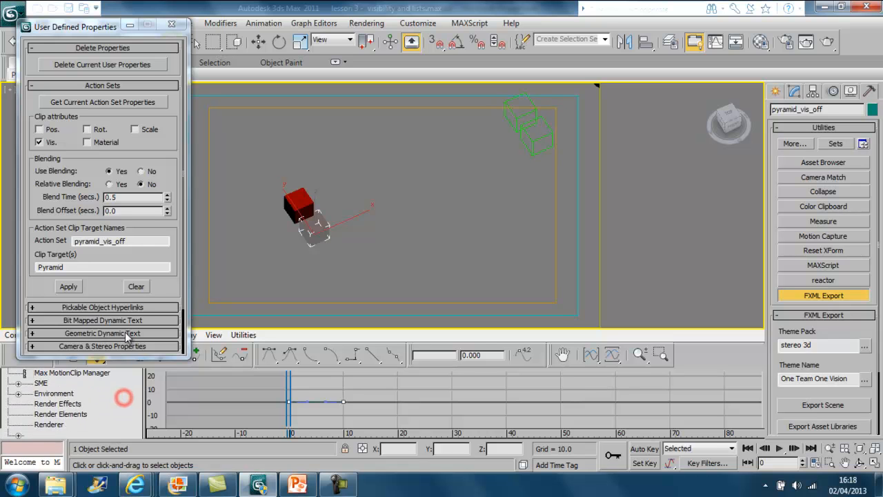
left_click_drag(134, 273, 134, 254)
left_click(73, 414)
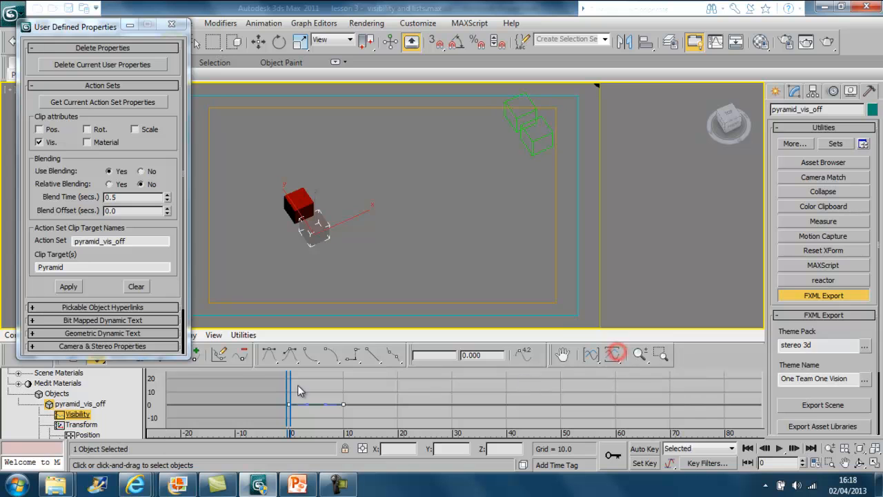
left_click(662, 355)
left_click_drag(272, 398, 371, 418)
right_click(331, 412)
left_click_drag(242, 379, 386, 413)
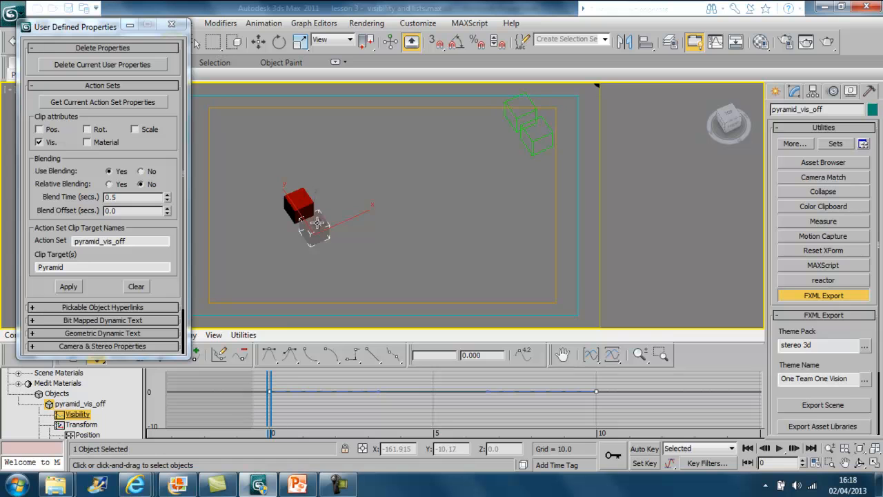
Step: Examine the visibility curve of the red pyramid_vis_on box, and clear the selection
left_click(302, 204)
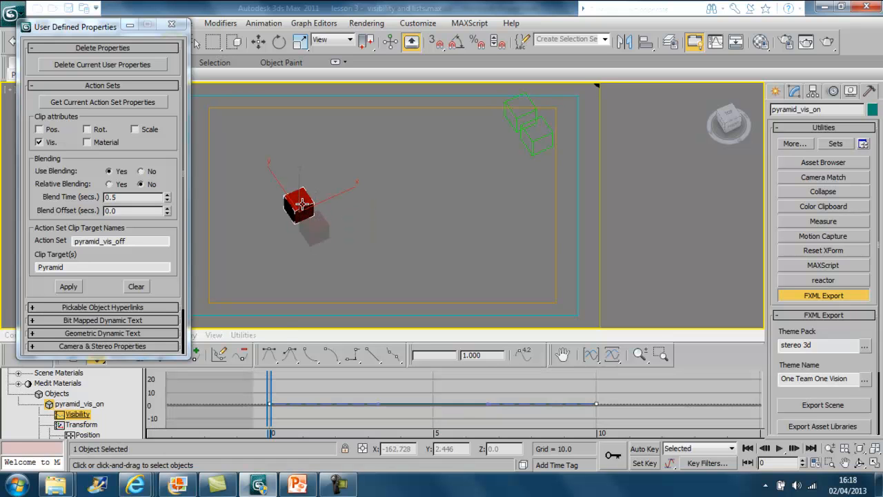
left_click(249, 396)
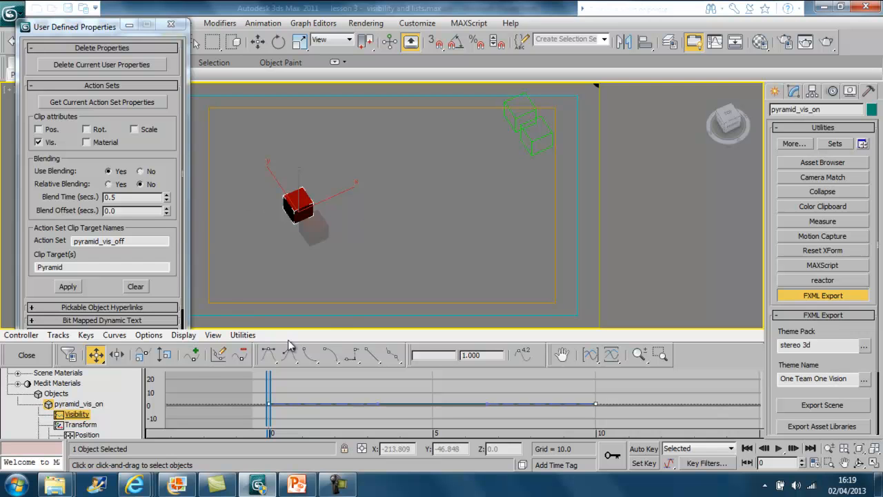
left_click(375, 262)
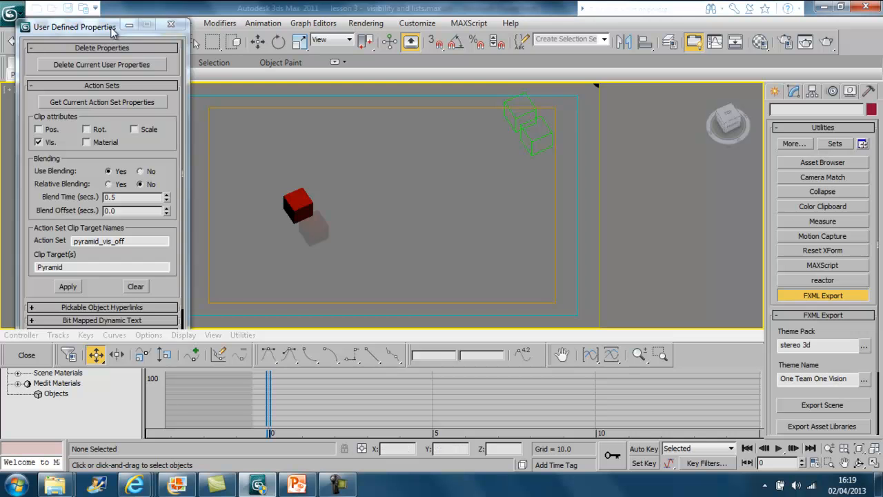
Step: Export the FXML scene as Lesson3 with the existing export settings
left_click_drag(111, 29, 111, 20)
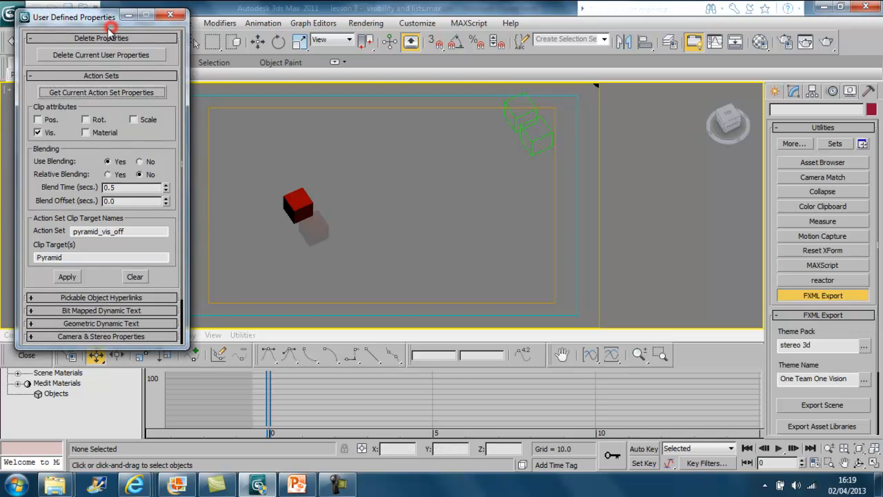
left_click(823, 405)
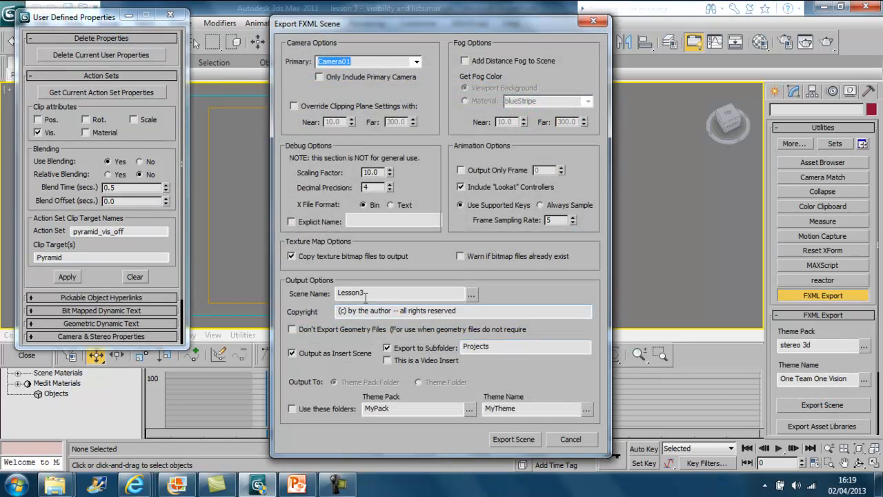
left_click(506, 440)
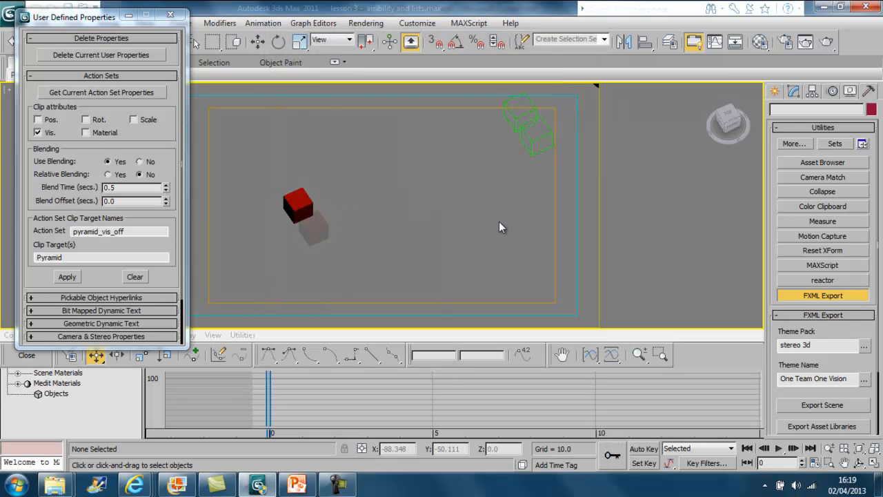
Step: Switch to the PowerPoint presentation and delete the lowest dark blue pyramid visibility box from the slide's right edge
left_click(299, 480)
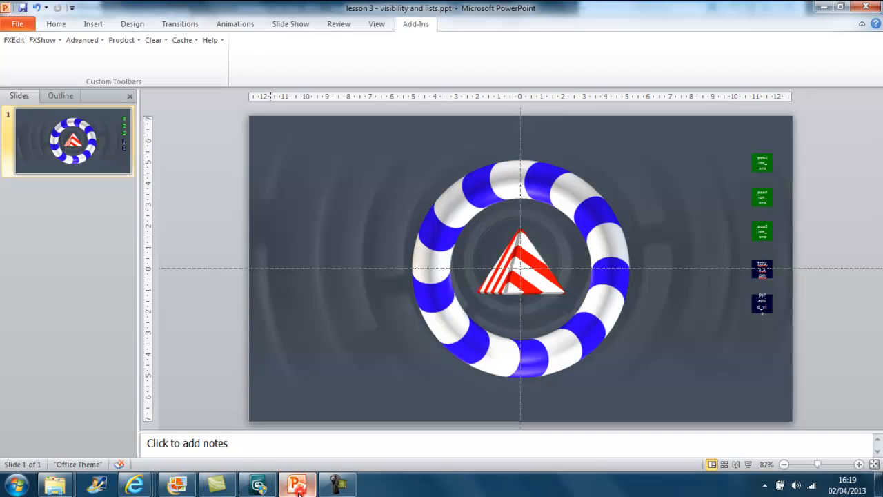
left_click(815, 253)
mouse_move(821, 289)
left_mouse_down()
mouse_move(725, 317)
mouse_move(719, 341)
left_mouse_up()
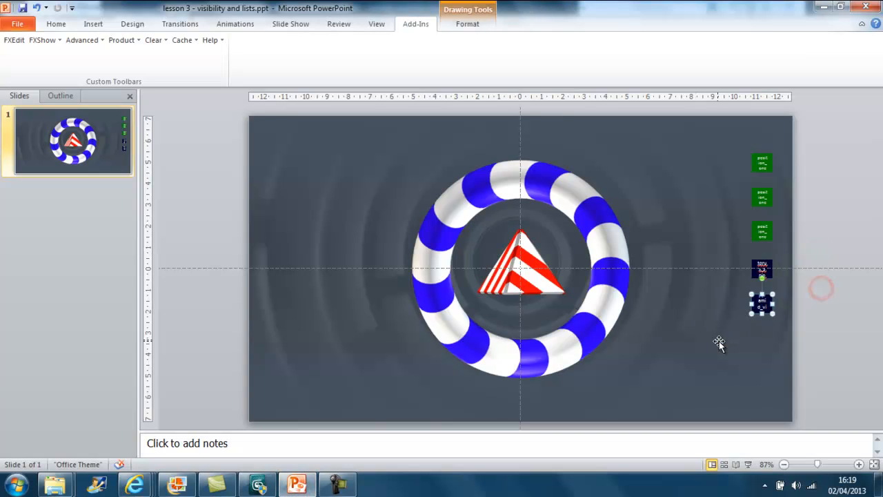
key("Delete")
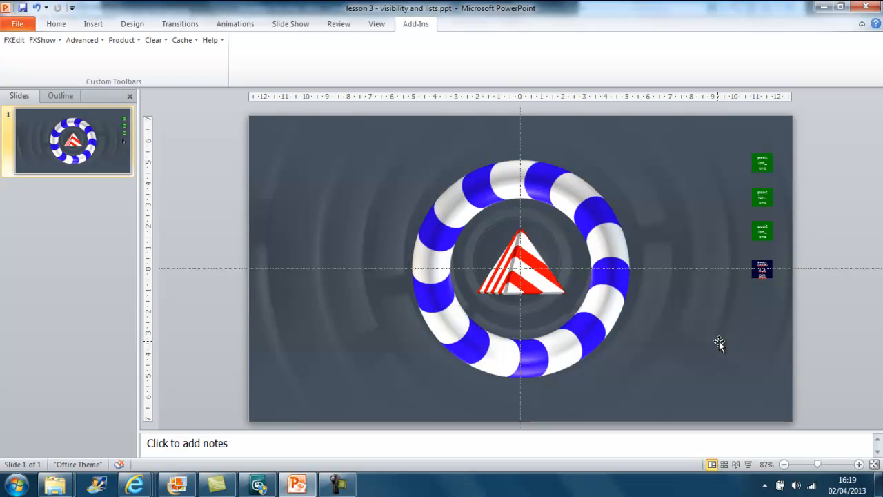
Step: Start a new toggle button from the FX slide options with the control ID Pyramid_Vis
left_click(816, 321)
left_click(82, 41)
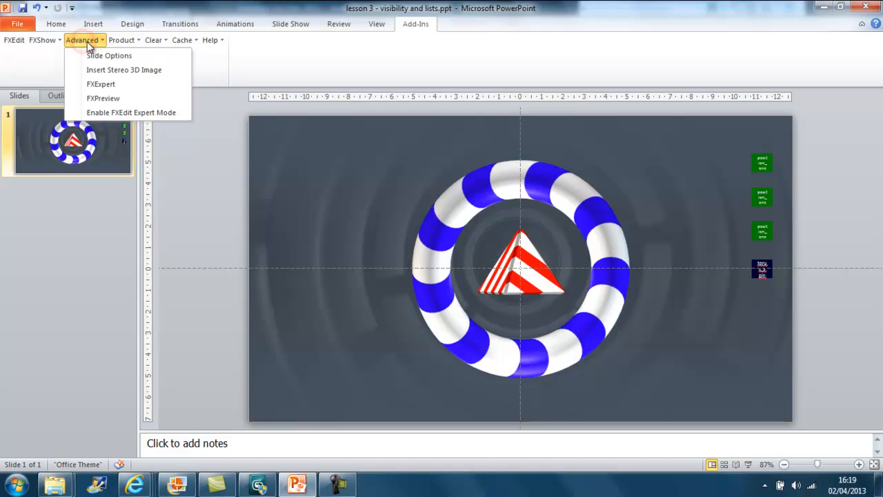
left_click(104, 56)
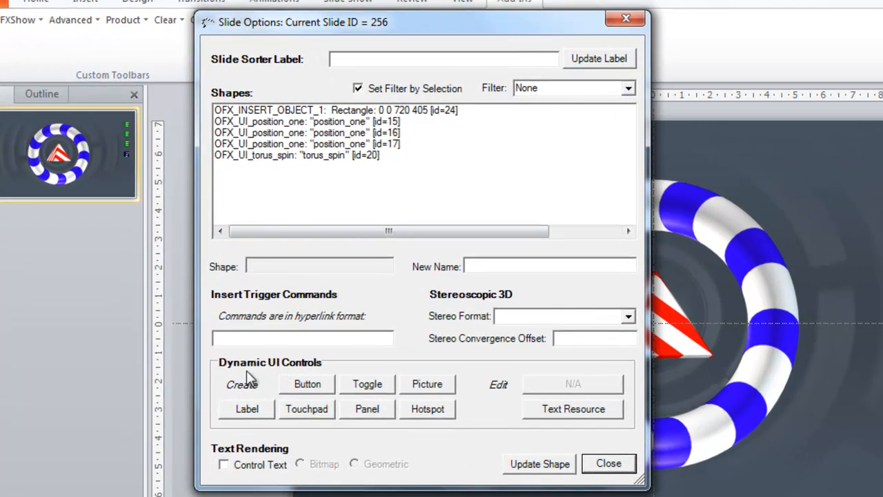
left_click(367, 388)
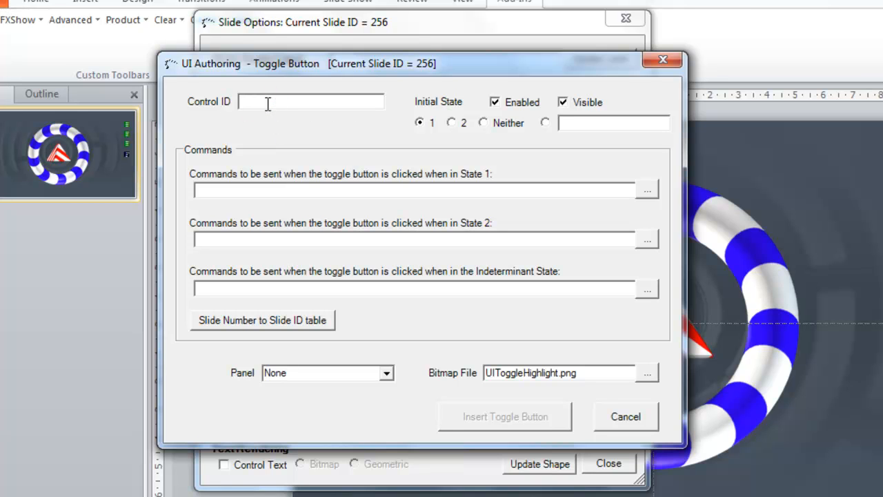
type("Pyramid_Vis")
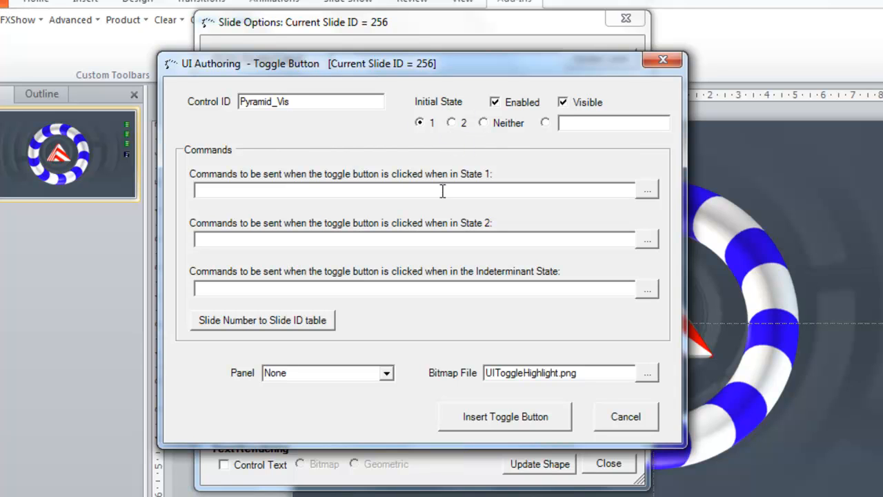
mouse_move(549, 188)
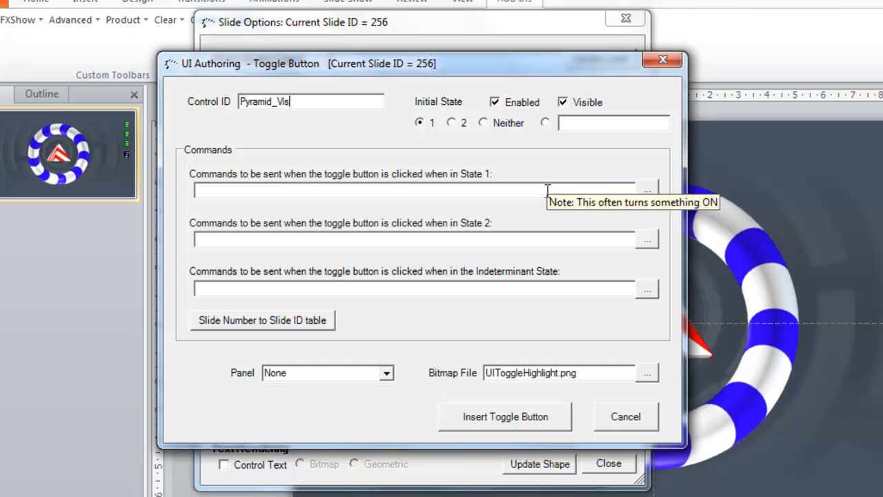
Step: Give the toggle button the UIToggleMinusPlus.png bitmap, insert it, and place it directly below the torus_spin box at the slide's edge
left_click(647, 374)
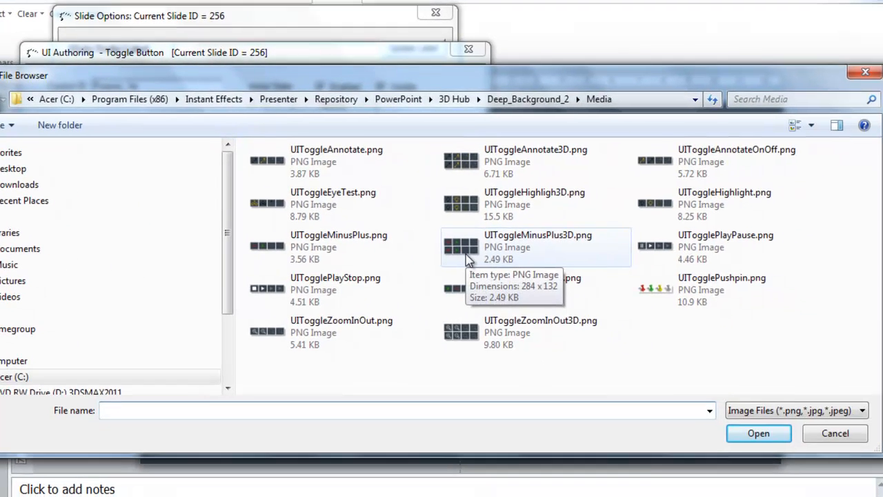
double_click(270, 250)
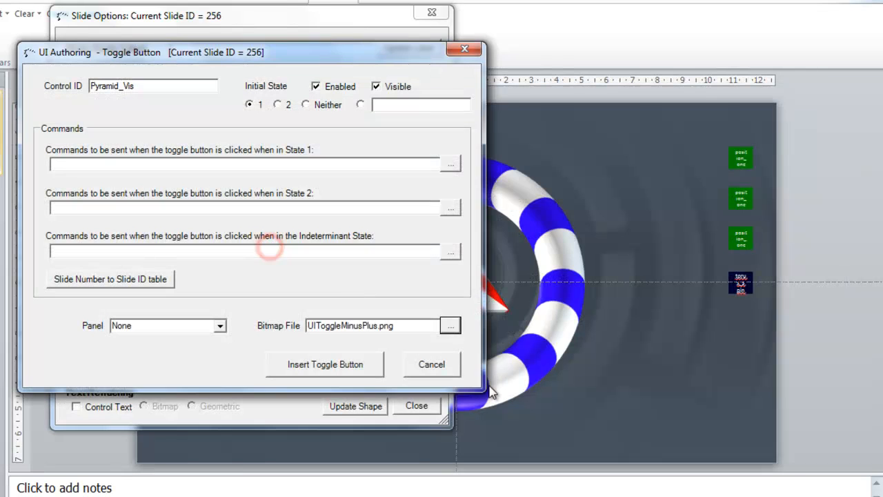
left_click(345, 363)
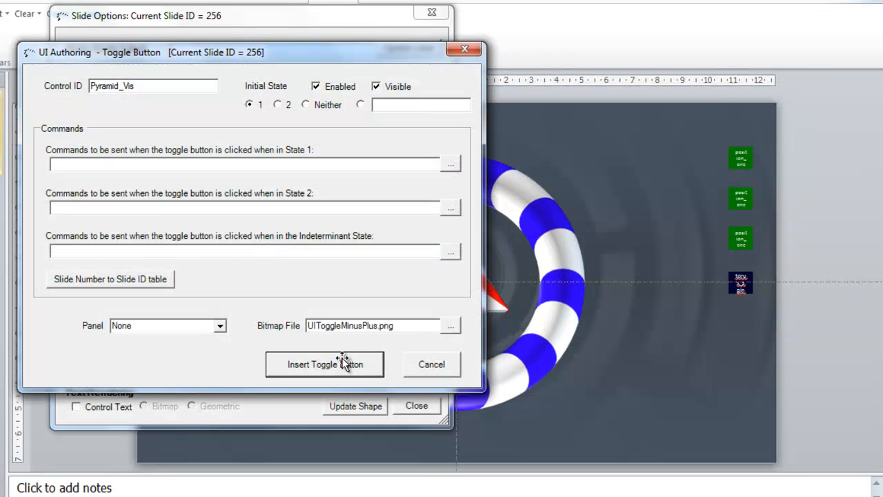
left_click_drag(461, 282, 746, 329)
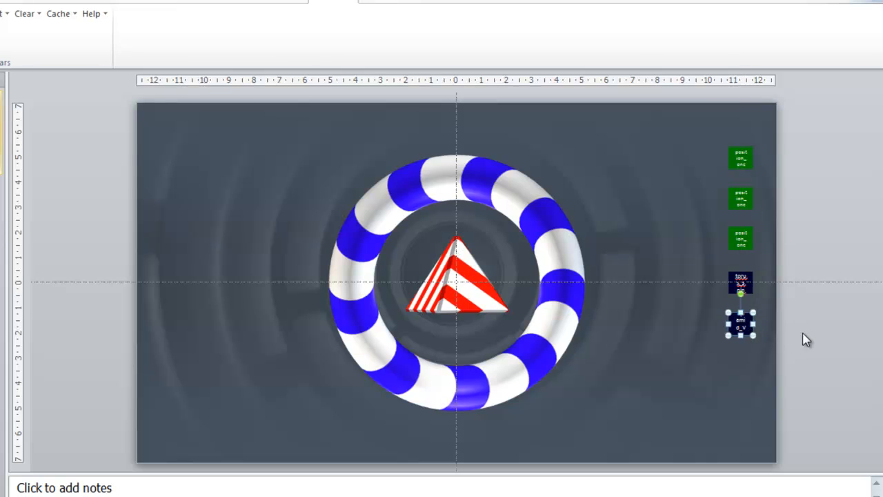
left_click(803, 333)
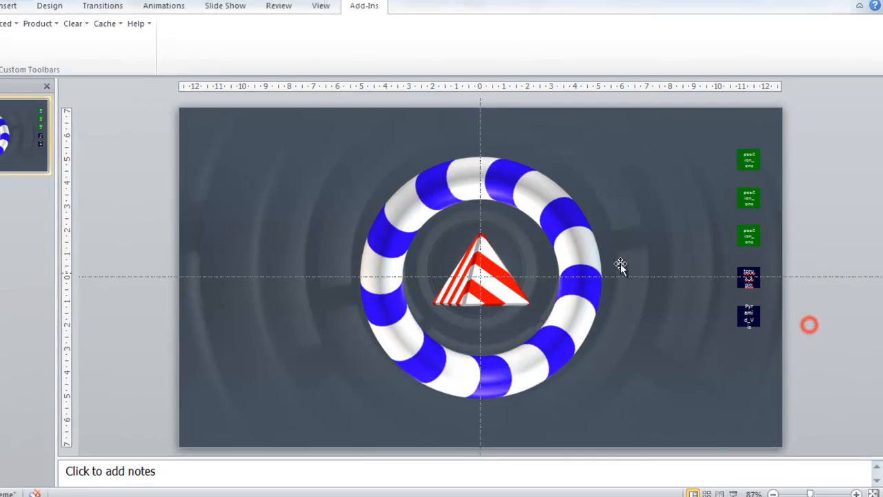
Step: Open the slide in FXEdit, launch its full-screen FX view, and try the Pyramid_Vis toggle
left_click(14, 41)
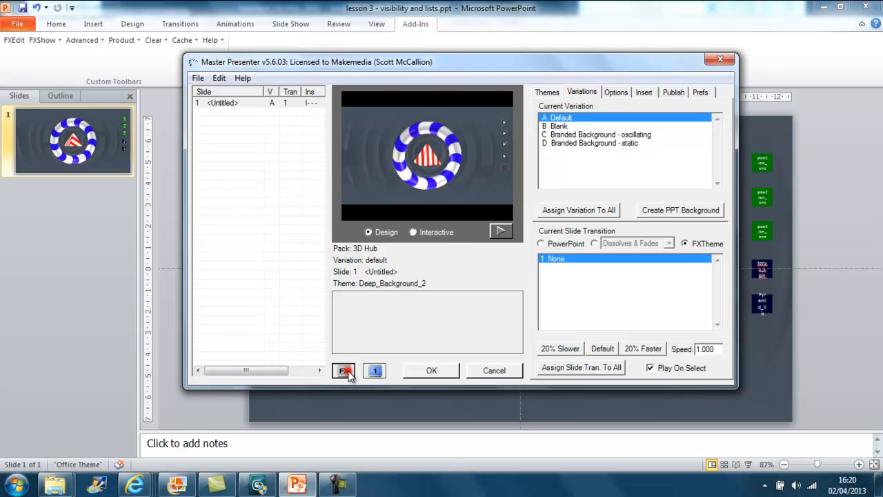
left_click(345, 371)
left_click(512, 356)
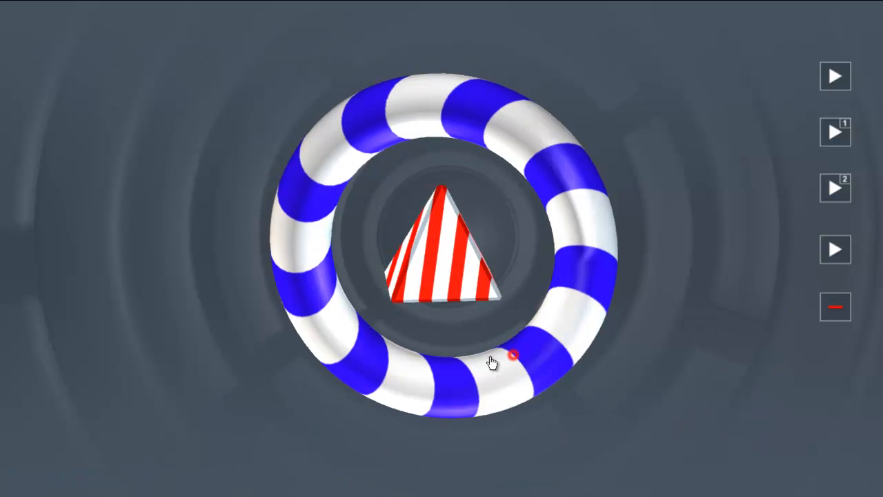
left_click(835, 309)
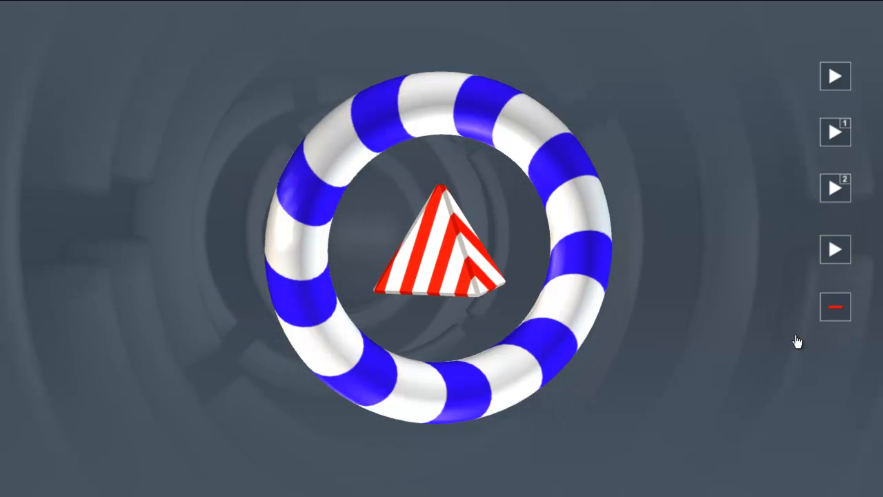
Step: Edit the Pyramid_Vis toggle and set its State 1 commands to the action sets pyramid_vis_off and torus_spin
right_click(830, 310)
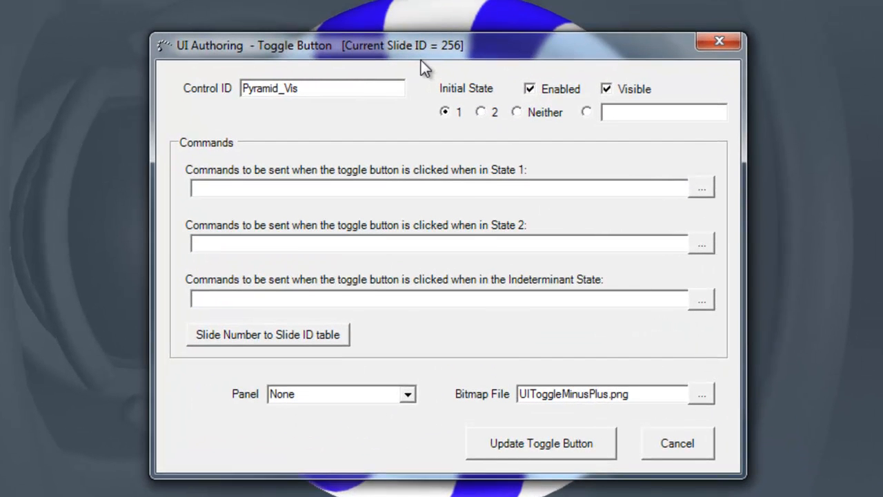
left_click_drag(425, 47, 339, 36)
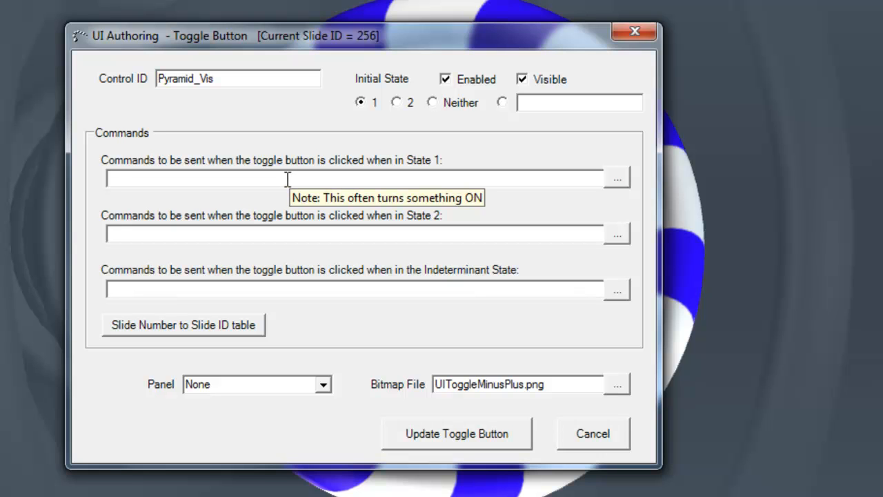
left_click(618, 181)
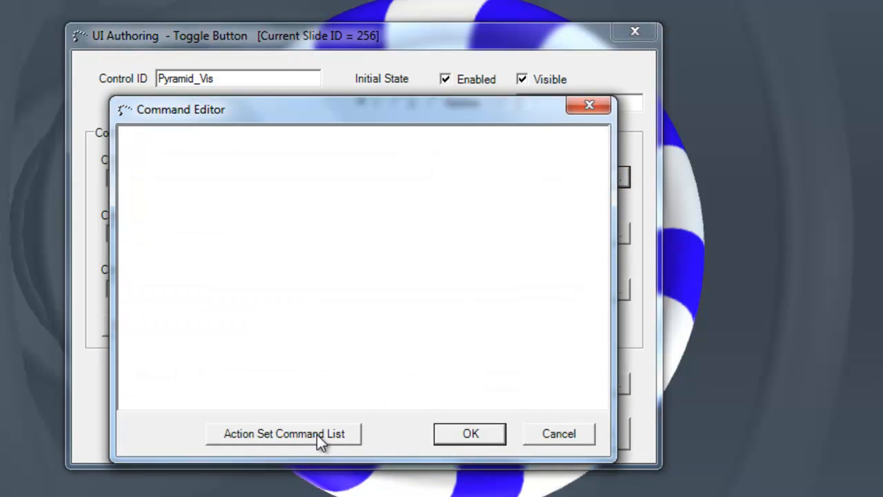
left_click(316, 434)
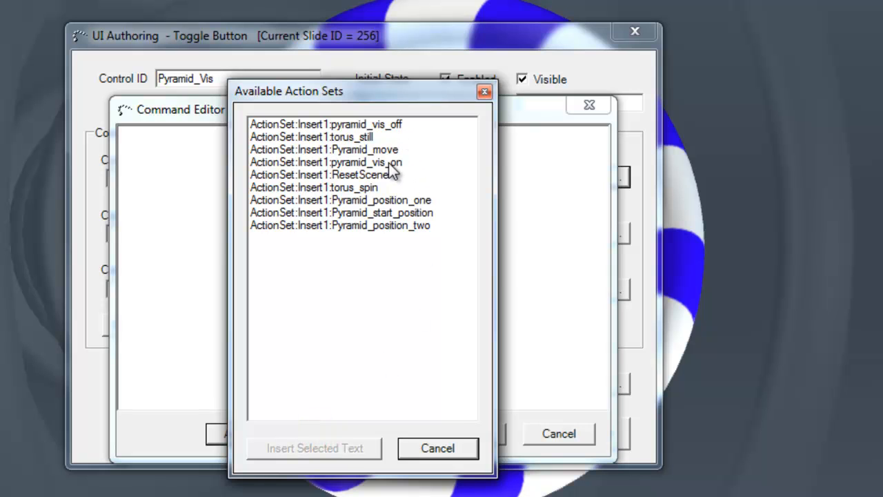
left_click(397, 125)
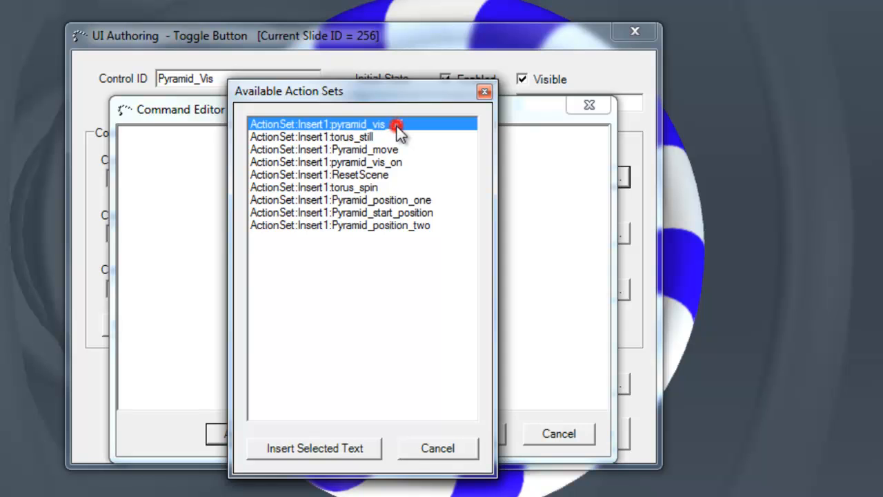
double_click(397, 124)
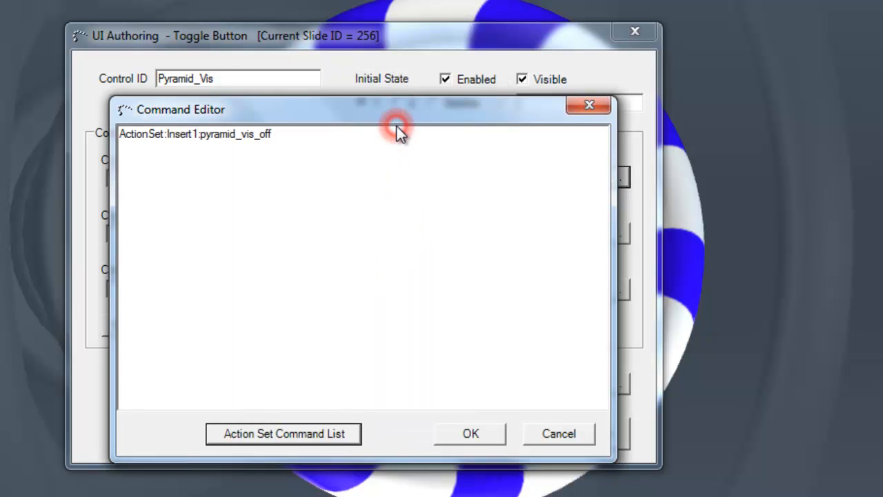
left_click(338, 434)
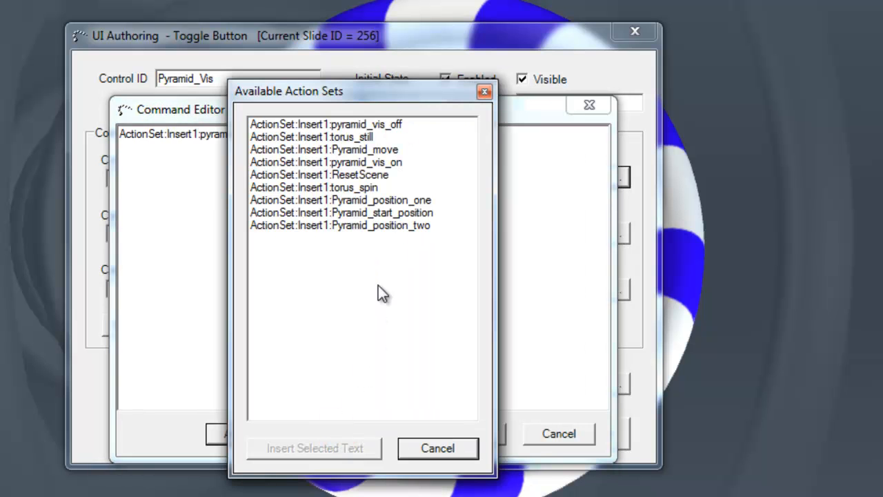
double_click(376, 188)
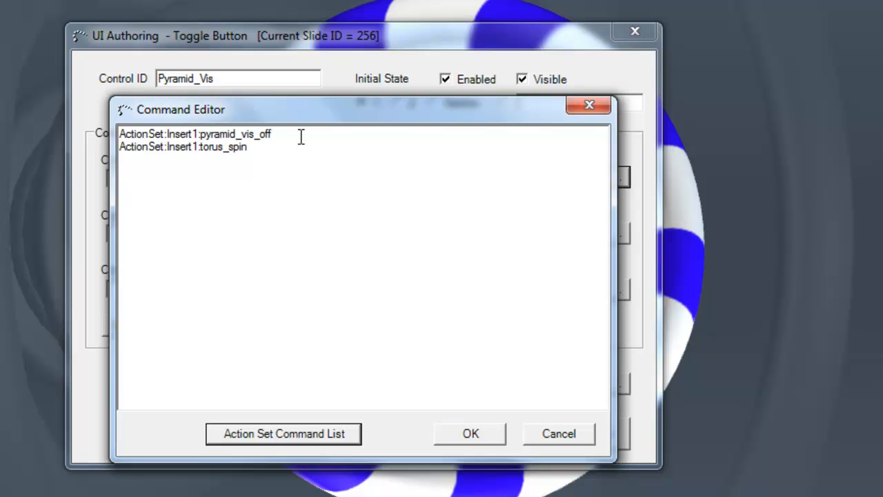
left_click(492, 434)
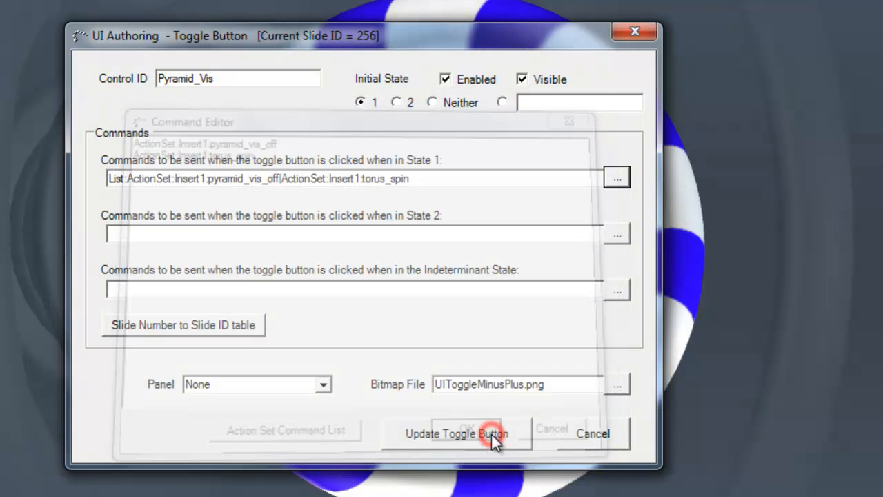
Step: Set the toggle's State 2 commands to the action sets torus_still and pyramid_vis_on, and update the toggle button
left_click(620, 235)
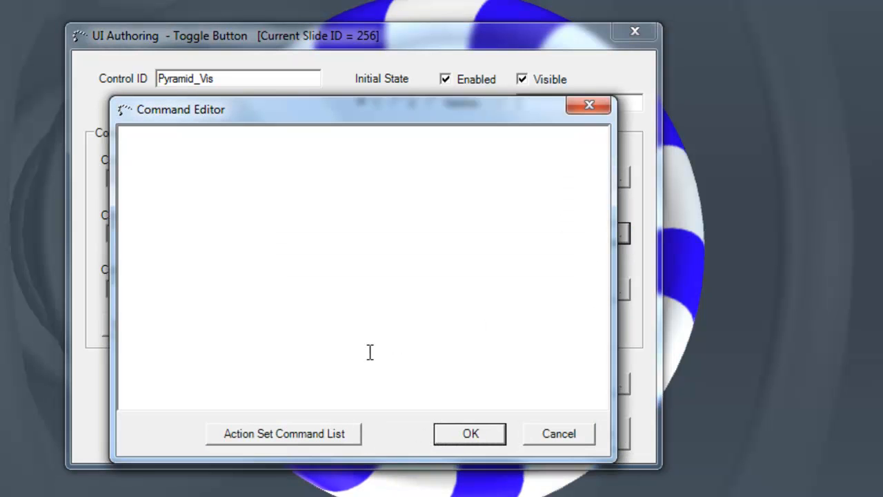
left_click(345, 441)
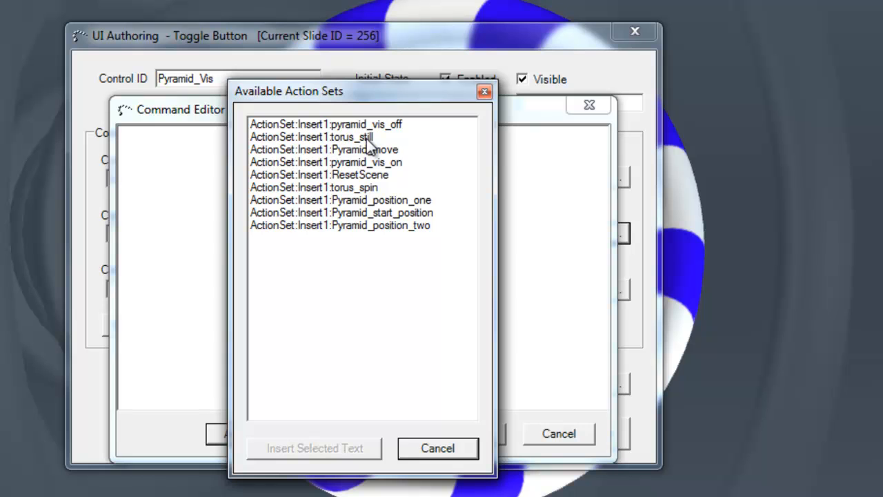
double_click(366, 140)
left_click(332, 445)
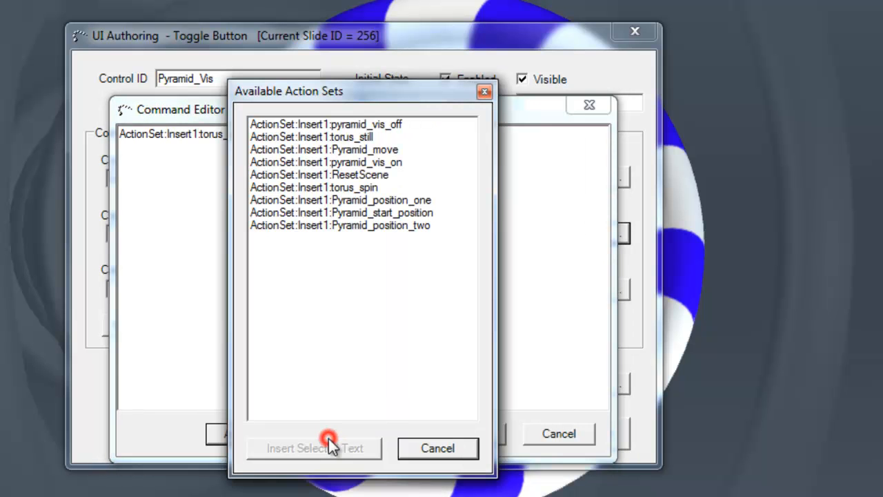
double_click(392, 162)
left_click(476, 434)
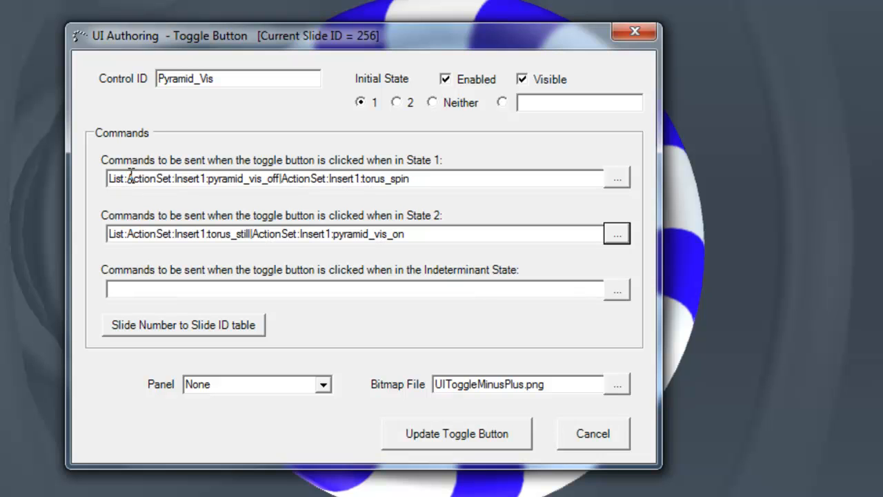
mouse_move(447, 182)
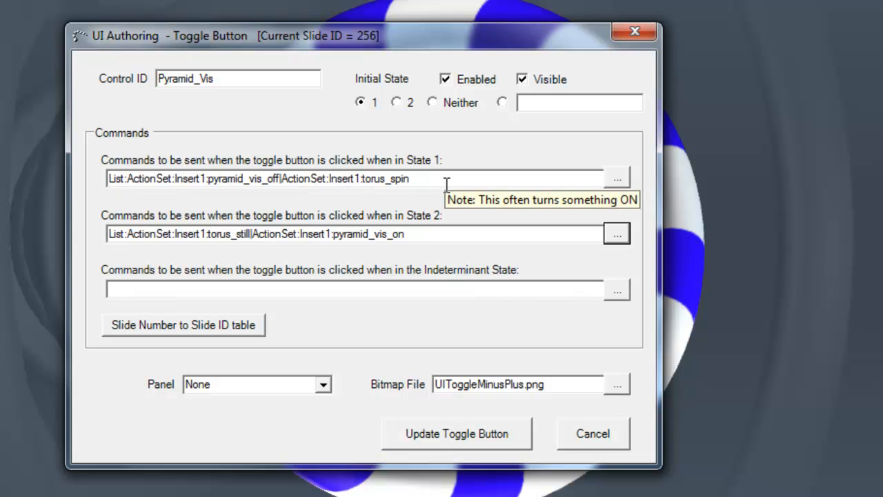
left_click(507, 440)
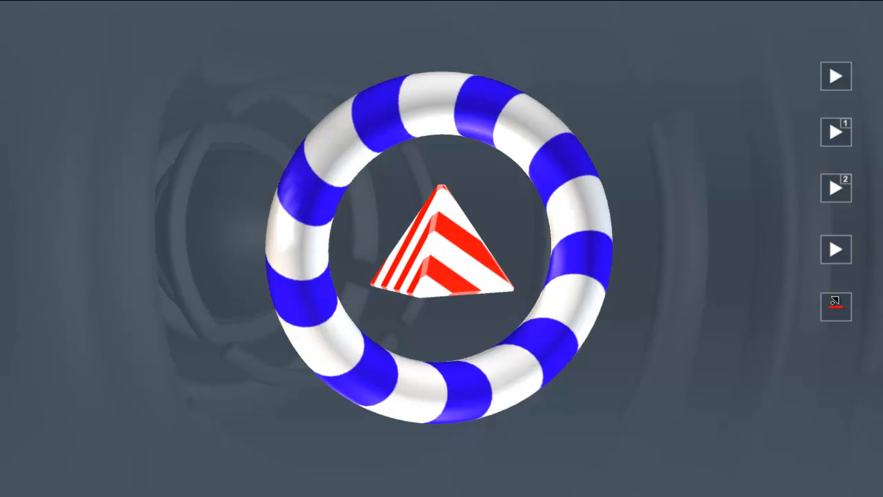
Step: Test the pyramid visibility toggle in both states, and try the three pyramid position buttons
left_click(835, 311)
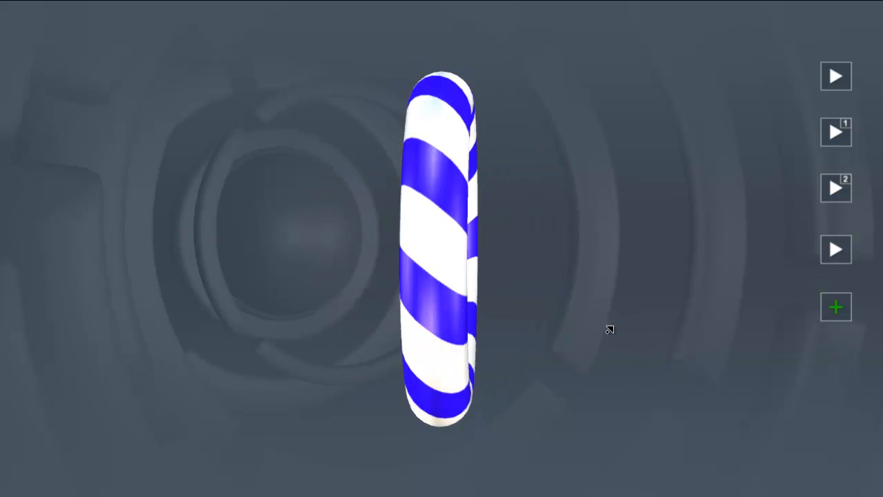
left_click(836, 308)
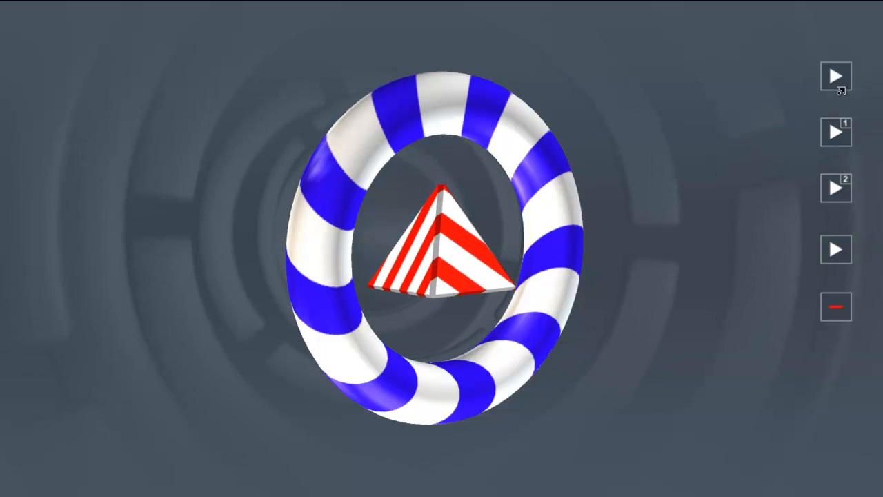
left_click(839, 89)
left_click(839, 135)
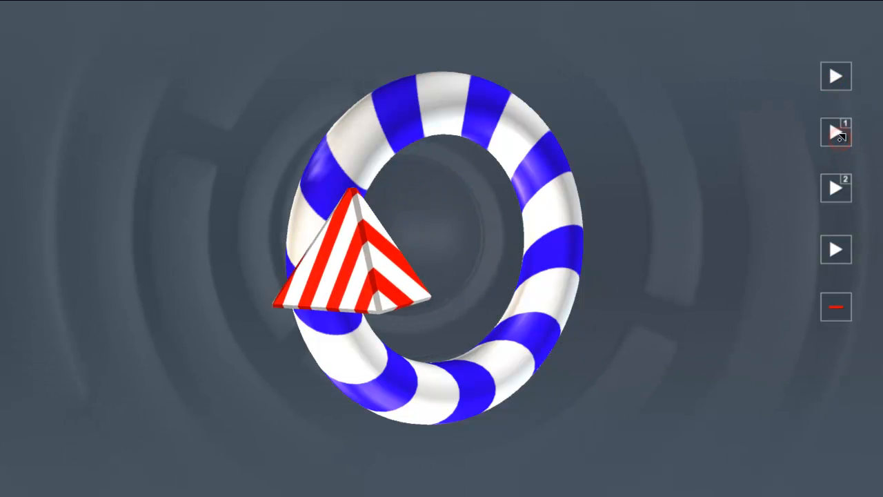
left_click(836, 191)
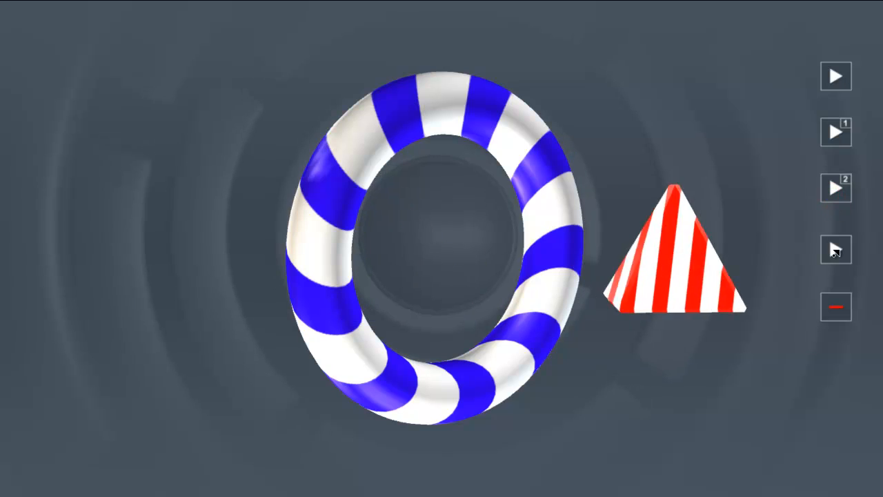
Step: Test starting and pausing the torus spin, and switch the pyramid off with the visibility toggle
left_click(834, 249)
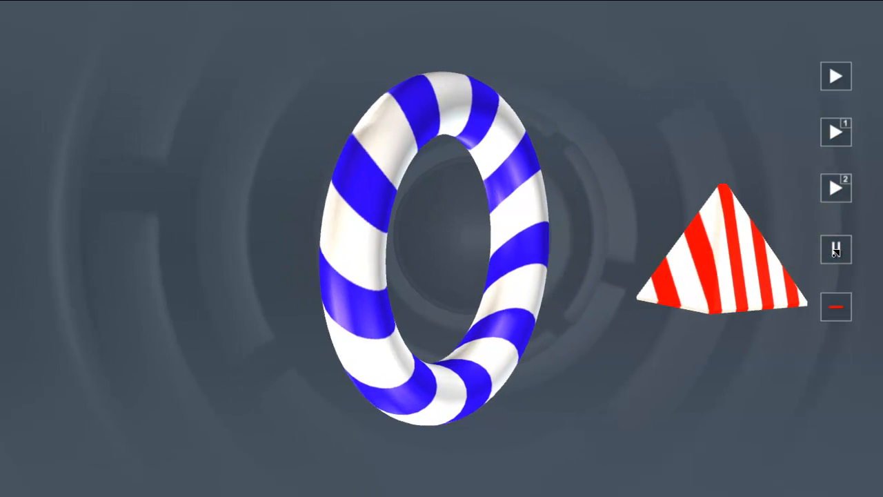
left_click(831, 251)
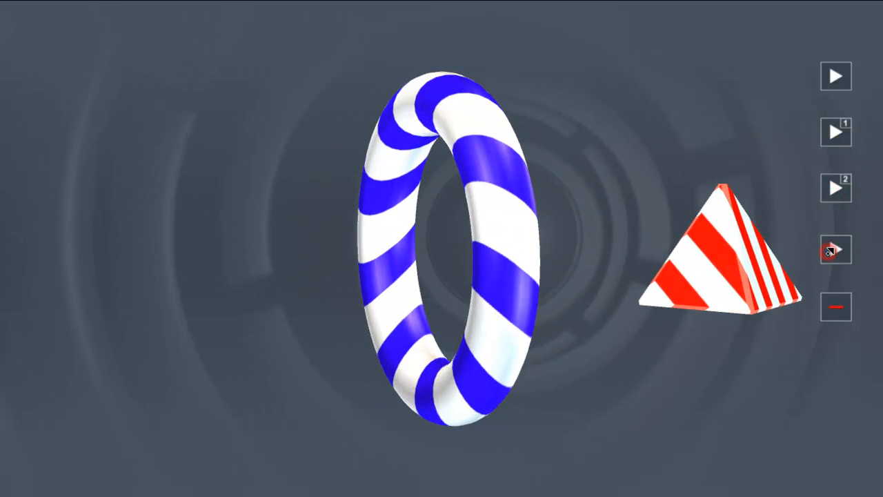
left_click(834, 310)
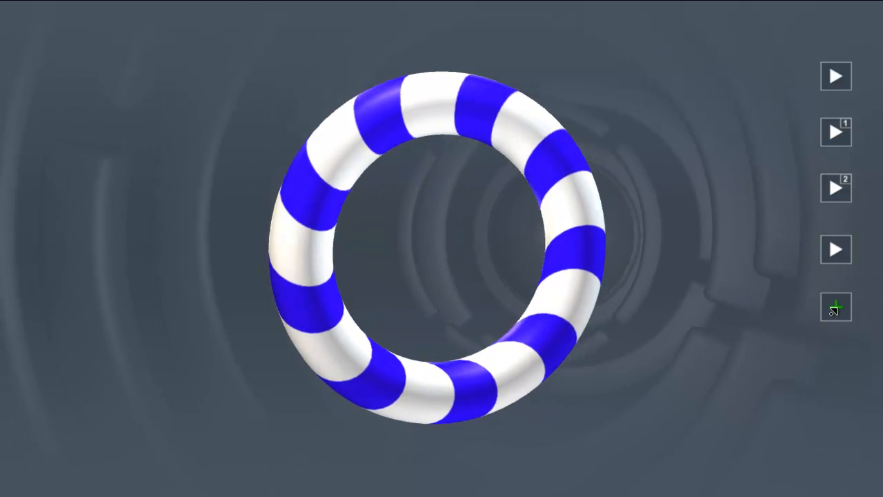
Step: Switch the pyramid back on with the visibility toggle and exit the full-screen show
left_click(834, 309)
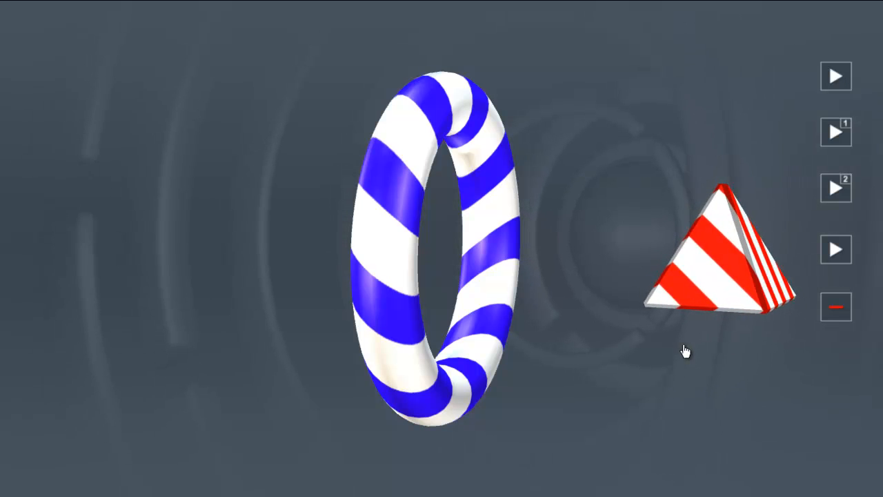
key("Escape")
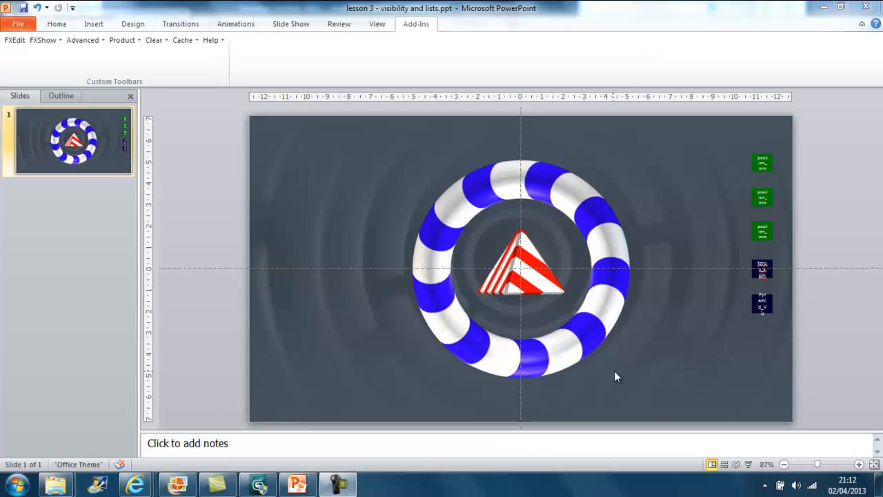
Step: Switch to 3ds Max, close the curve editor and minimize the User Defined Properties window
left_click(258, 484)
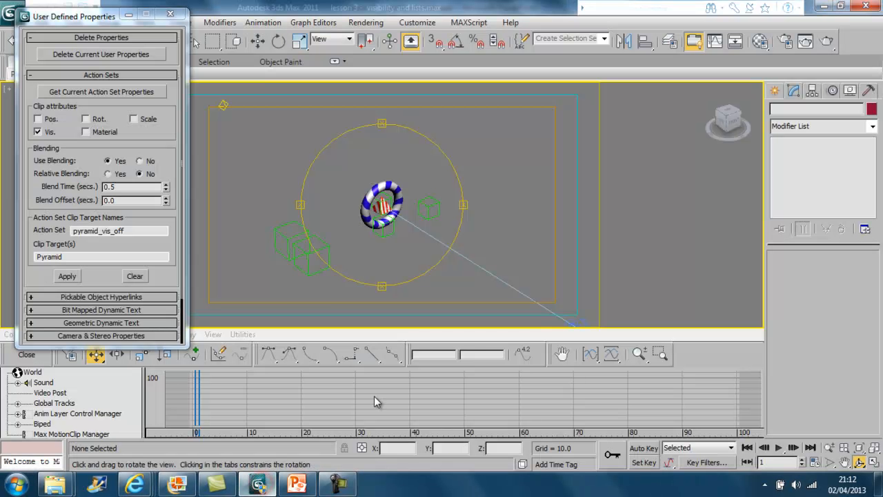
left_click(37, 355)
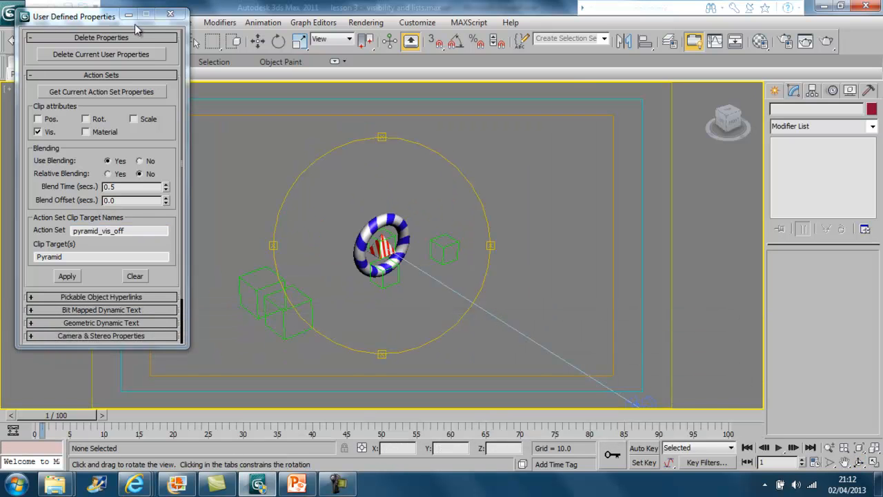
left_click(128, 16)
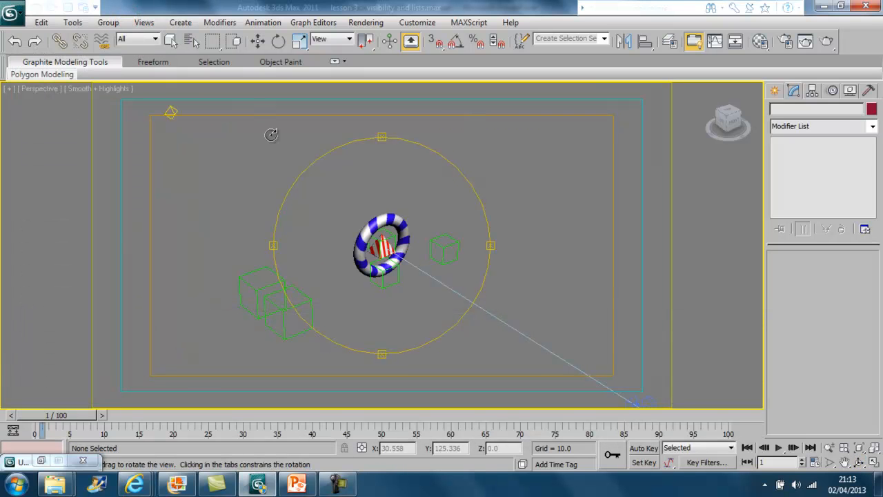
Step: Locate the two visibility action-set boxes away from the torus, select them in turn, and clear the selection
mouse_move(370, 240)
left_mouse_down()
mouse_move(356, 216)
mouse_move(337, 244)
mouse_move(358, 252)
left_mouse_up()
right_click(358, 253)
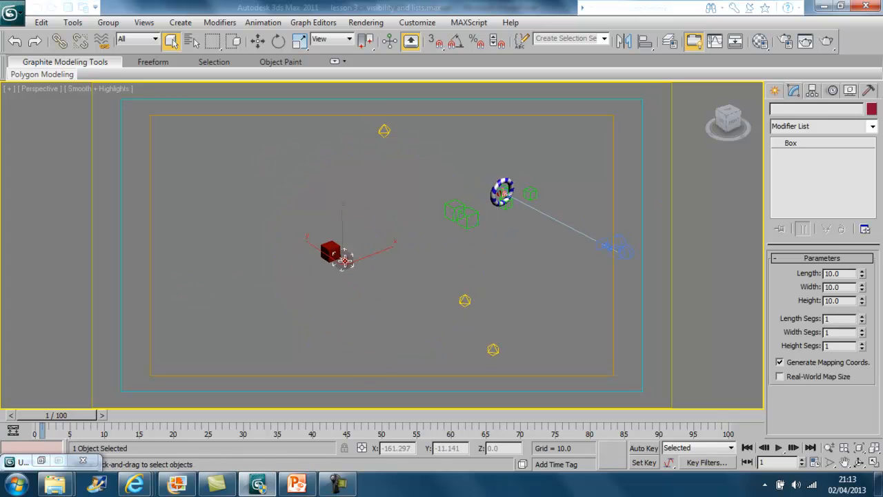
left_click(330, 252)
left_click(330, 252)
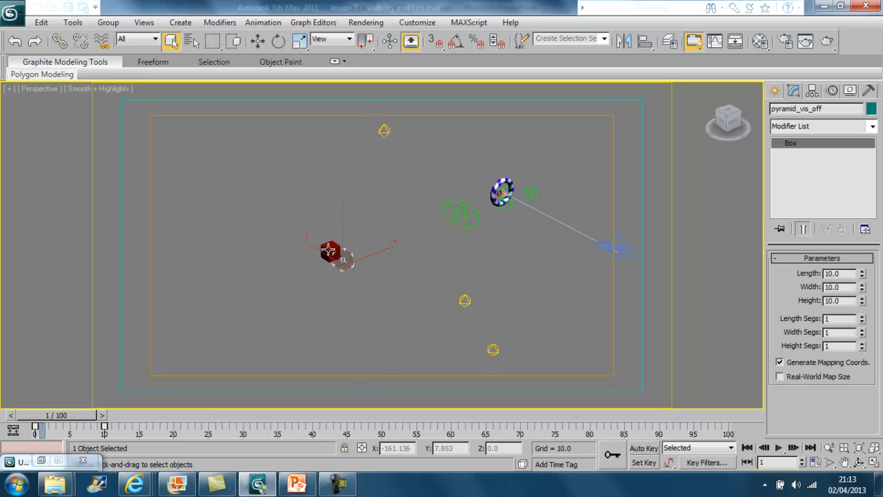
left_click(401, 256)
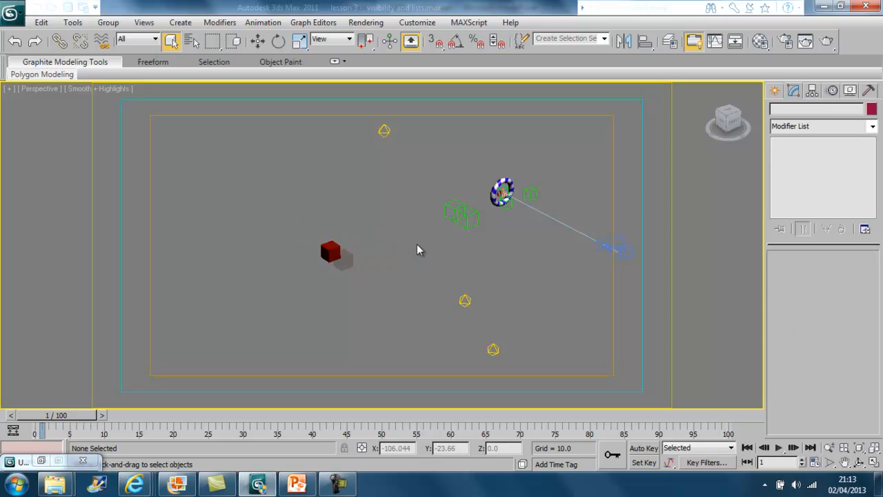
Step: Select Camera01 and examine its field of view relative to the action-set boxes in the Top view
left_click(621, 250)
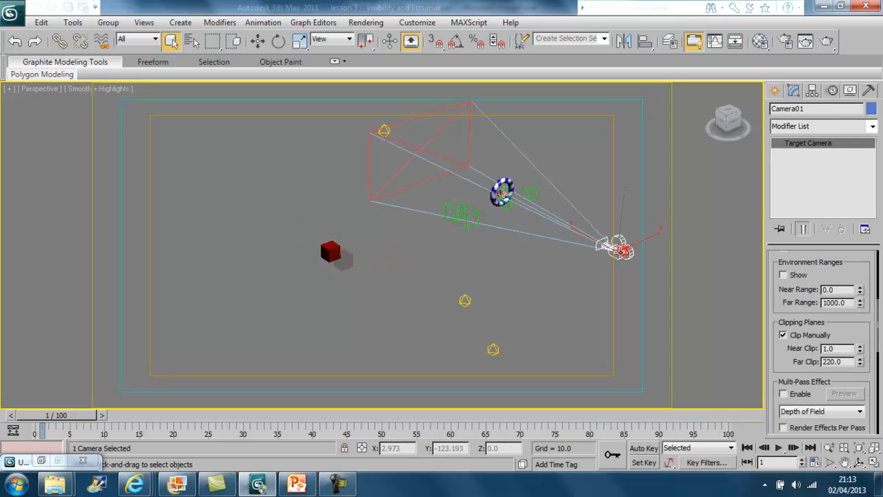
middle_click_drag(526, 252, 416, 262)
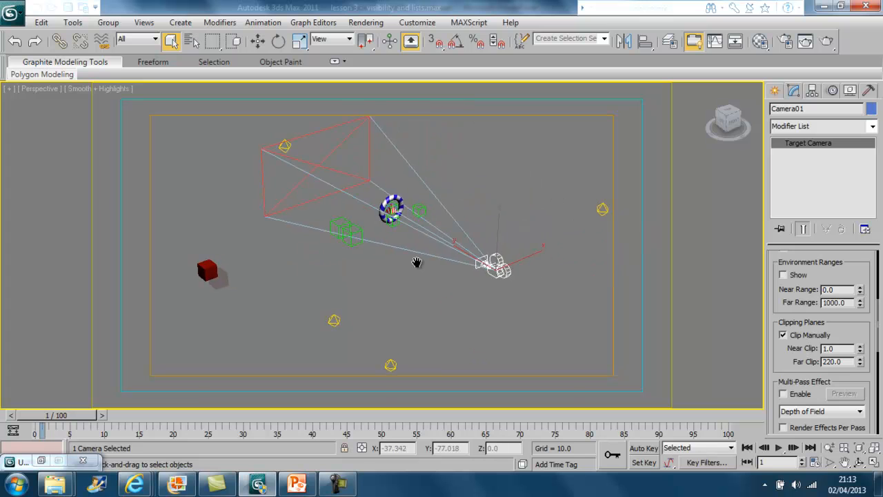
key("t")
scroll(414, 278, "down", 4)
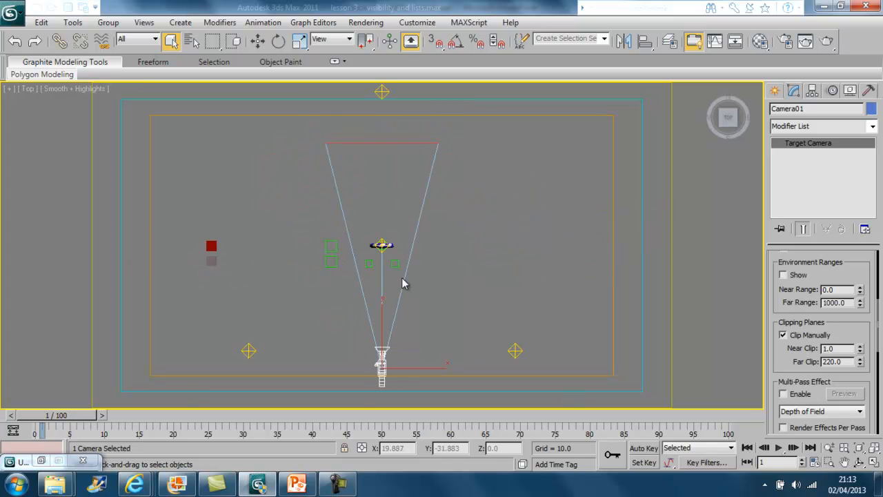
middle_click_drag(404, 282, 417, 217)
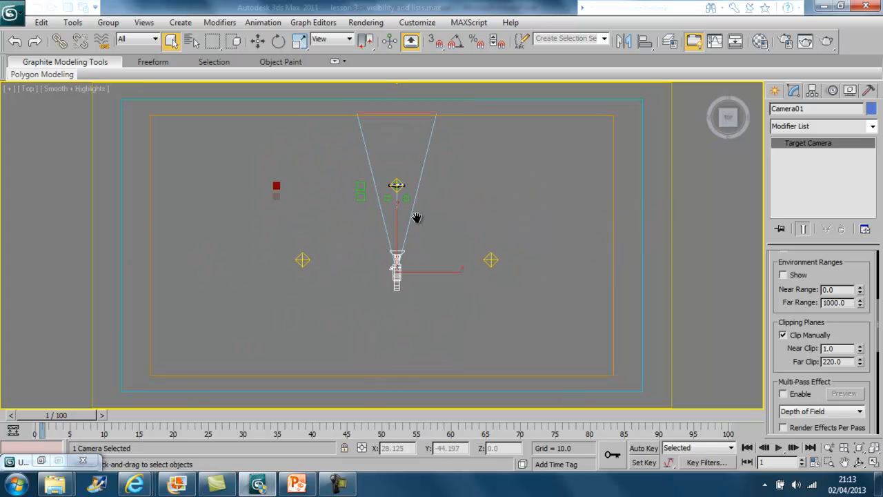
left_click(410, 261)
left_click(395, 276)
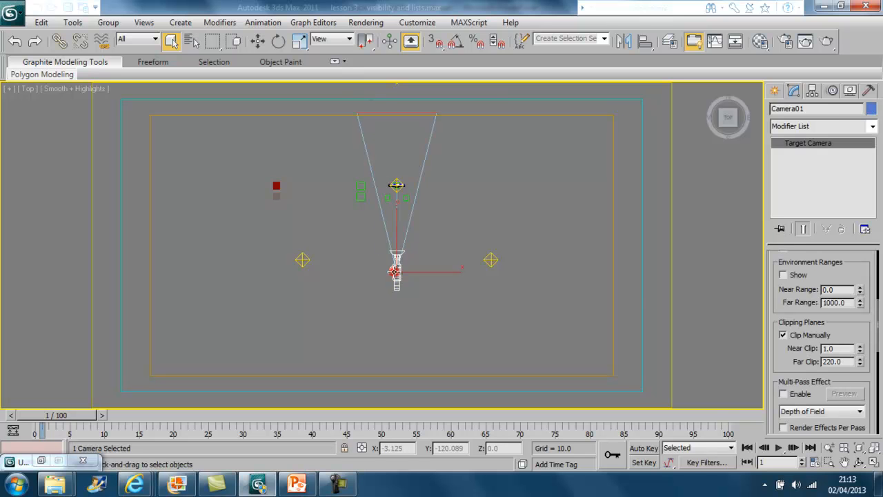